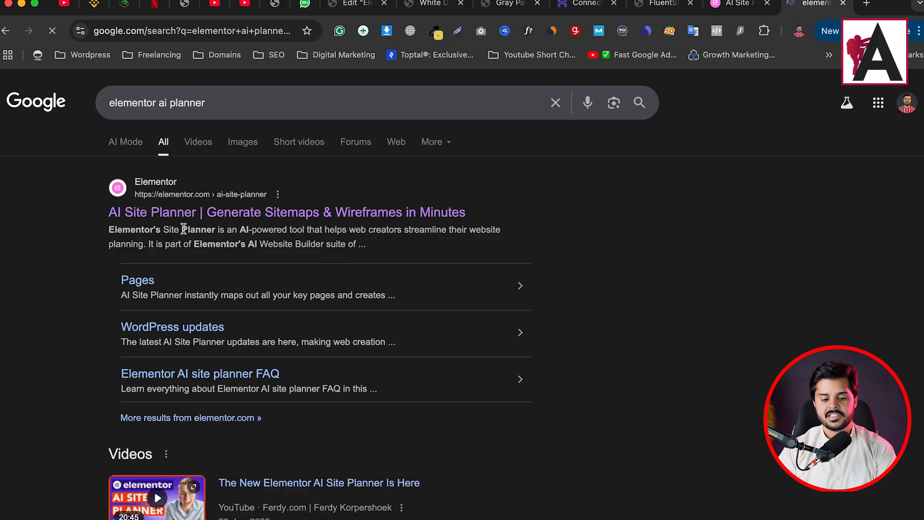
# Step: Close the search results, open Elementor's Site Planner through its free trial, and start a new project with AI chat
pyautogui.press('super+w')
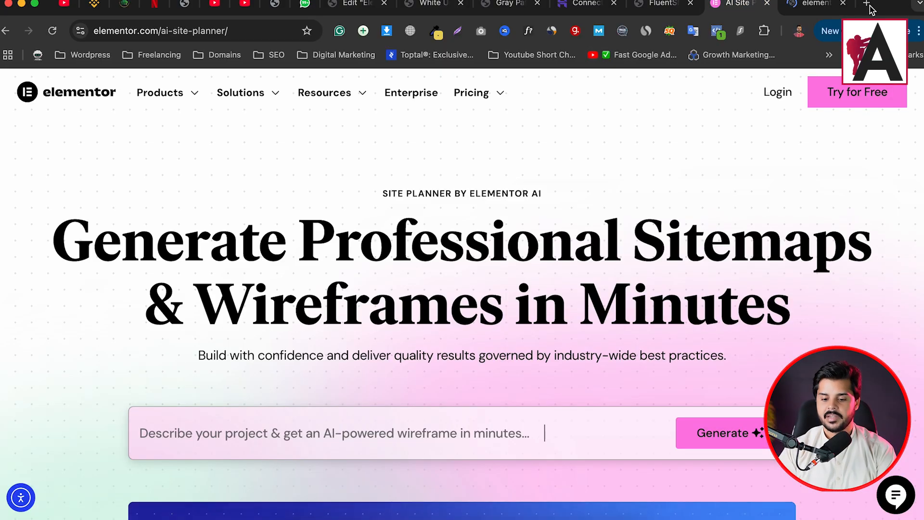
pyautogui.click(847, 105)
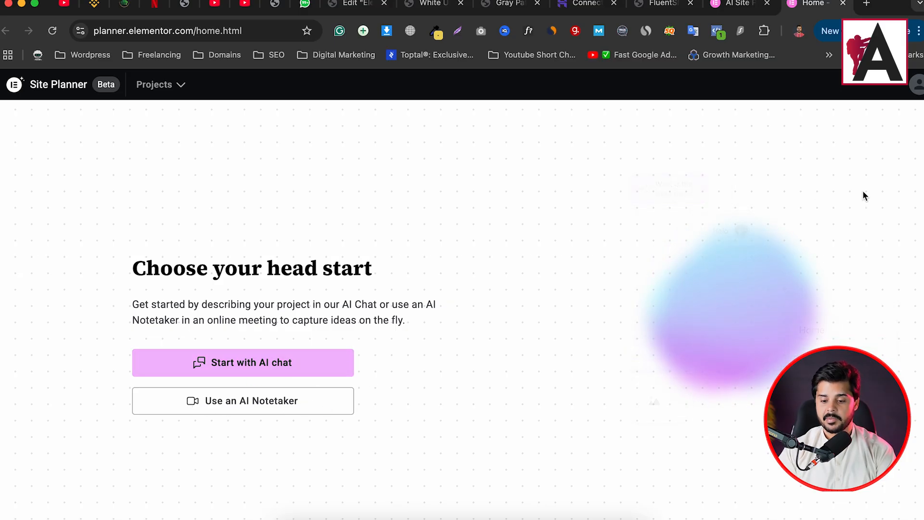
pyautogui.click(913, 89)
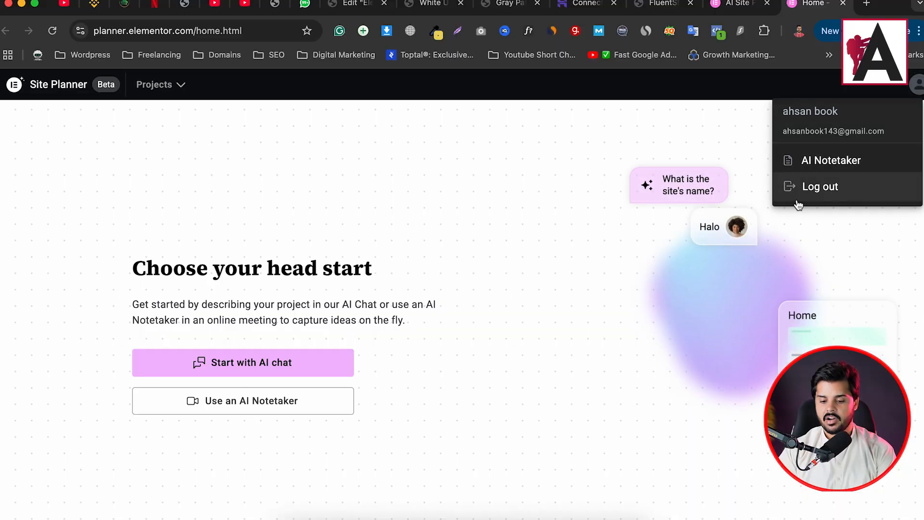
pyautogui.click(561, 128)
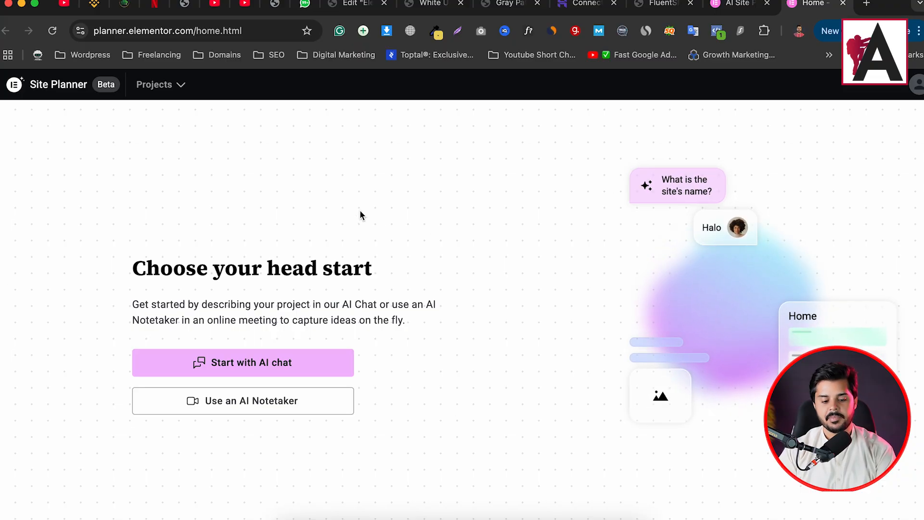
pyautogui.click(248, 367)
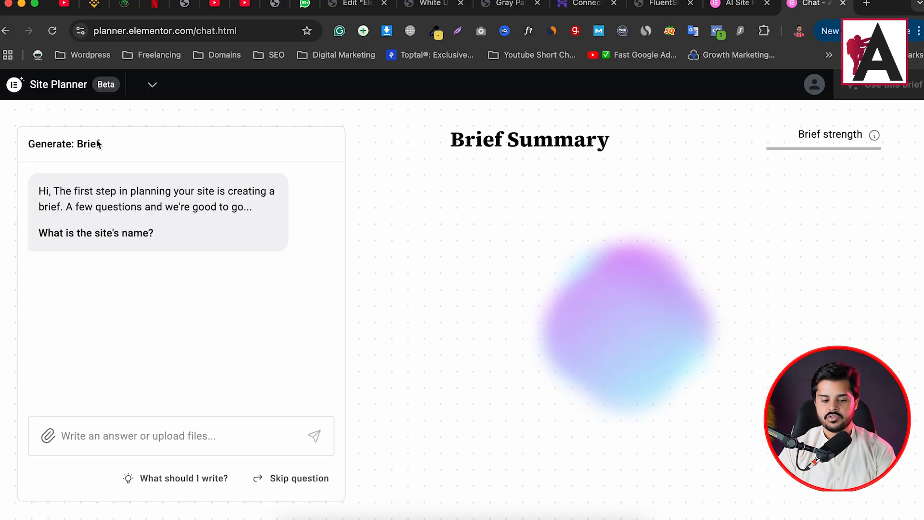
# Step: Answer the site name question with "3 page website developer portfolio", correcting the spelling of portfolio before sending it
pyautogui.click(192, 437)
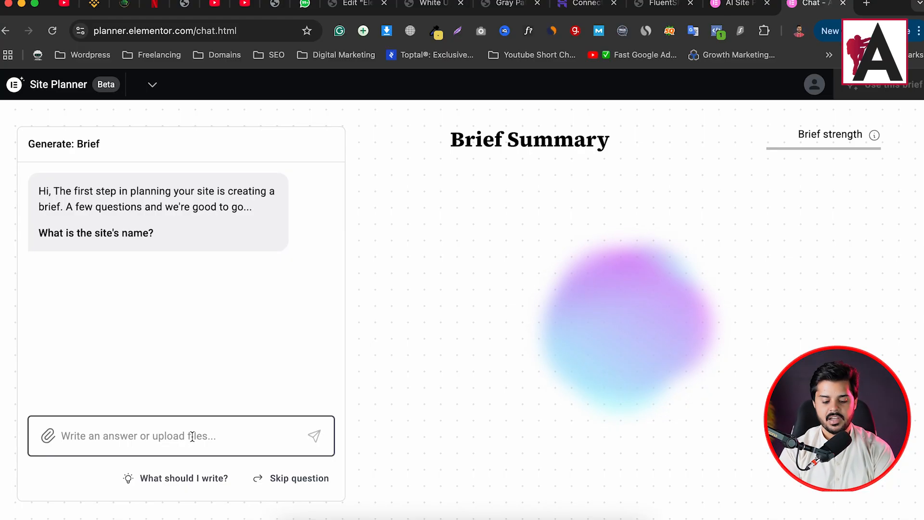
pyautogui.write('3 page ')
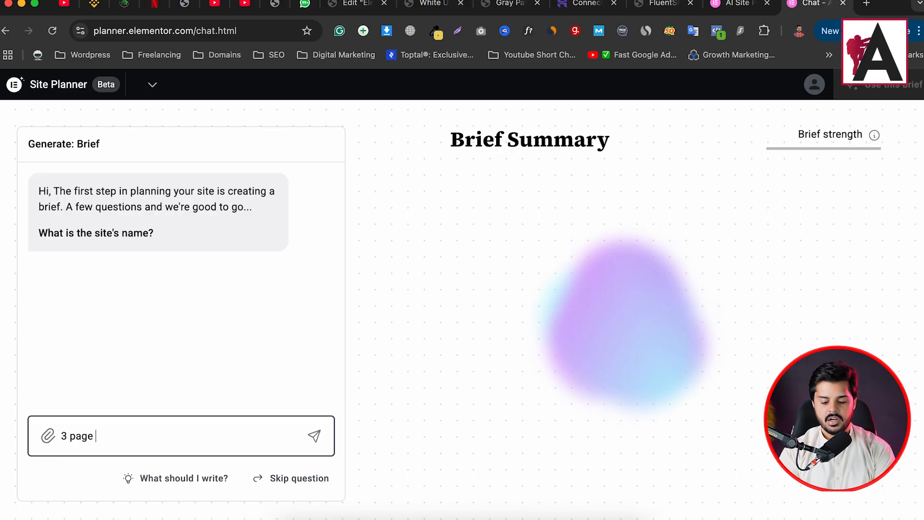
pyautogui.write('website ')
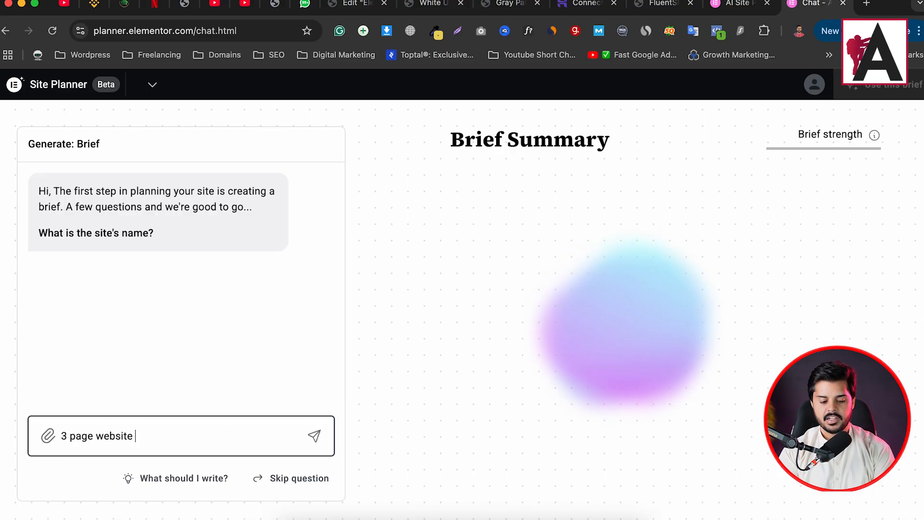
pyautogui.write('developer portfilio')
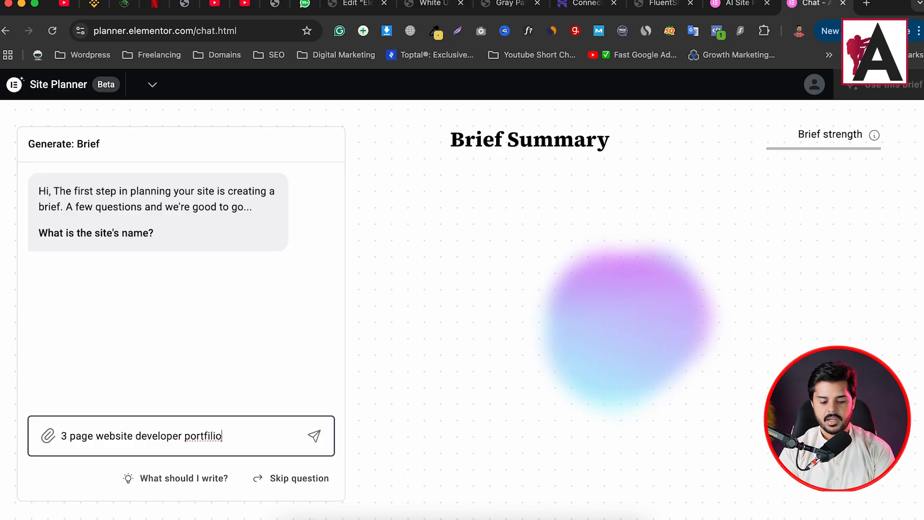
pyautogui.rightClick(215, 436)
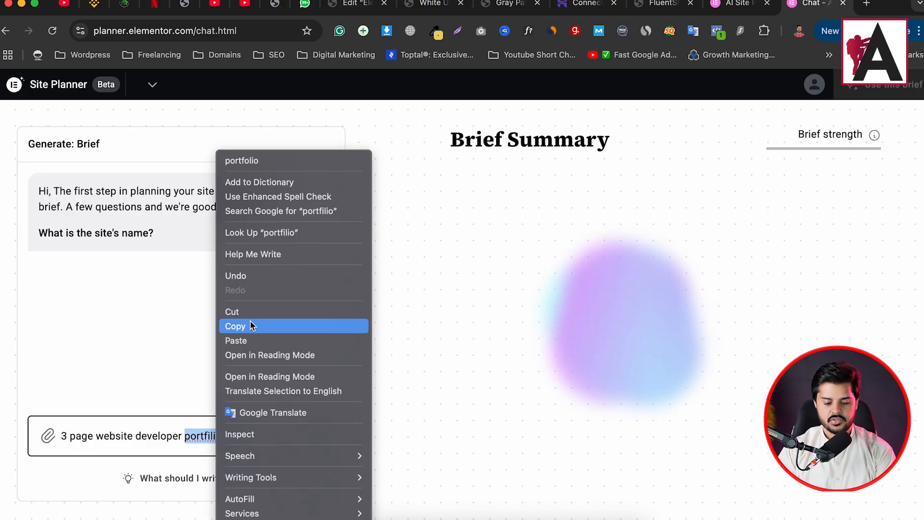
pyautogui.press('Return')
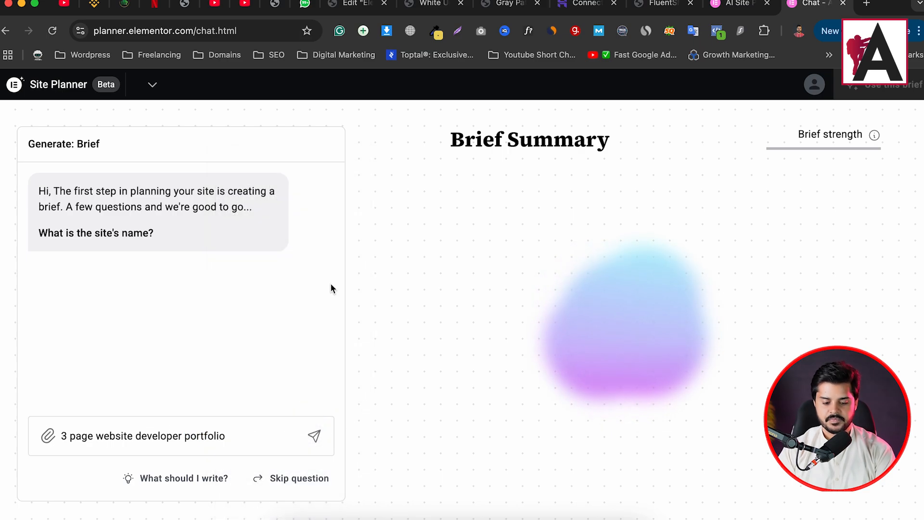
pyautogui.press('Return')
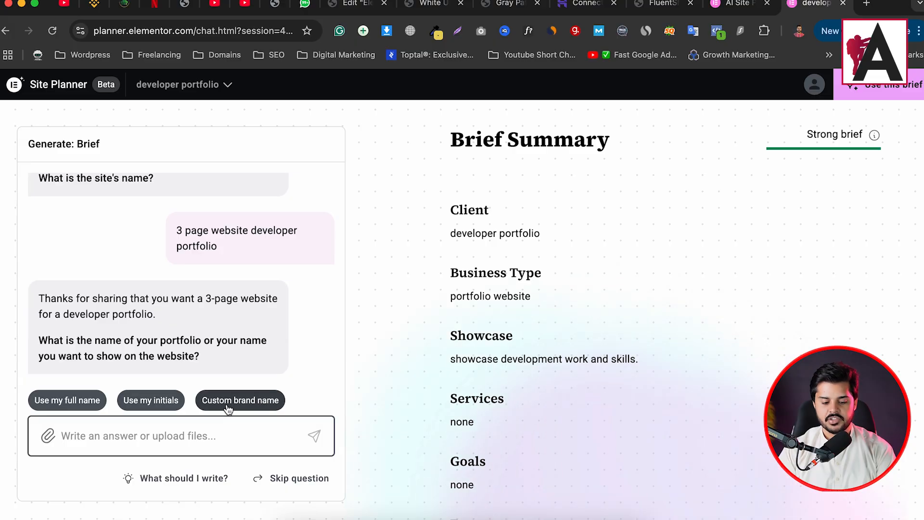
# Step: Choose to show the full name on the portfolio and answer "Not yet" to generating the sitemap and wireframes
pyautogui.click(68, 407)
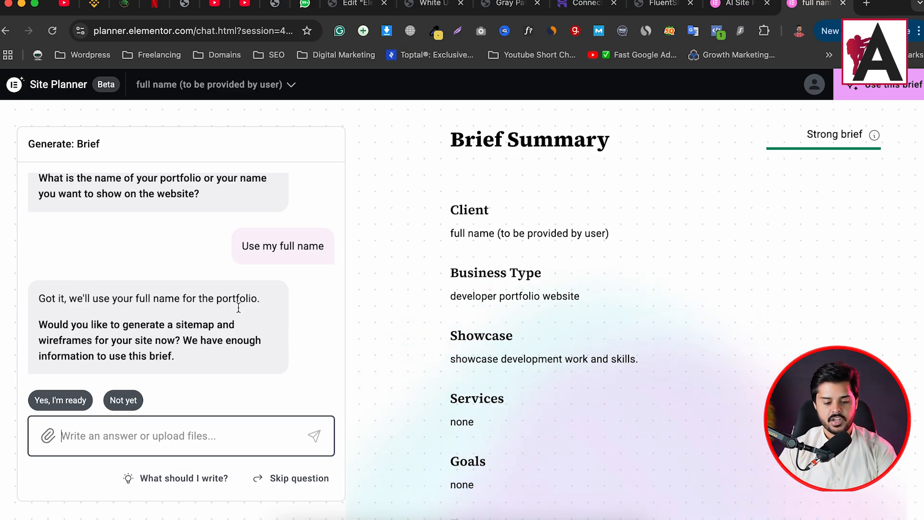
pyautogui.moveTo(45, 324); pyautogui.dragTo(249, 325)
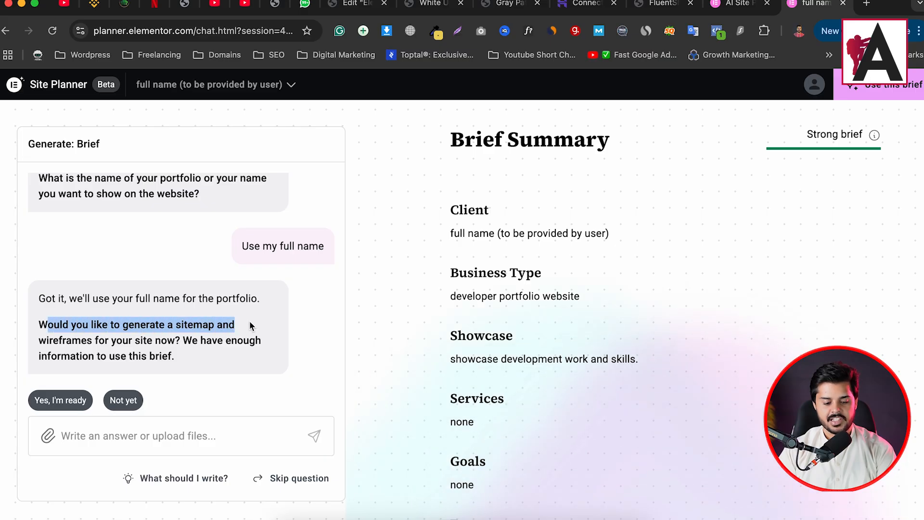
pyautogui.moveTo(96, 340); pyautogui.dragTo(131, 340)
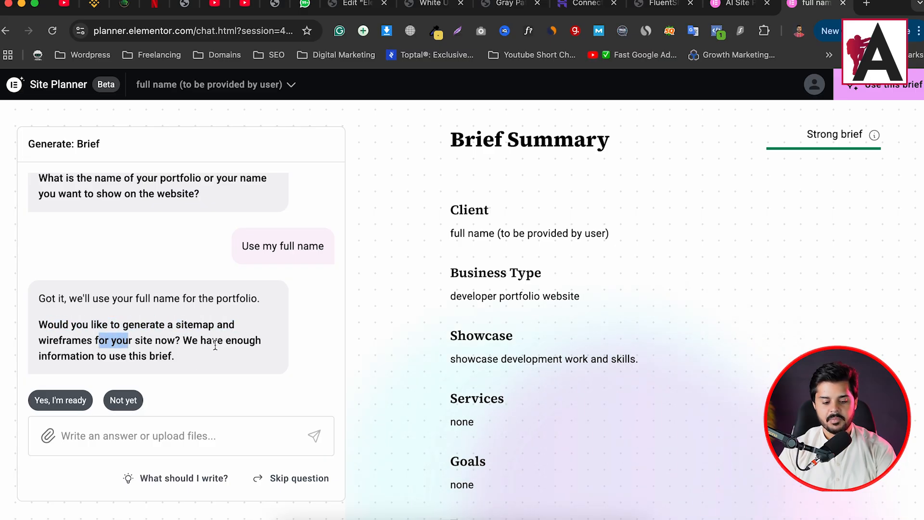
pyautogui.click(126, 401)
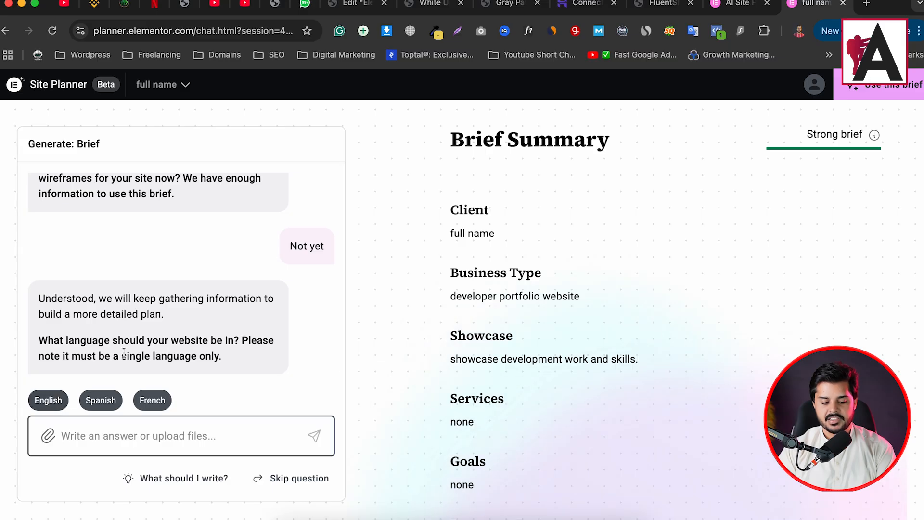
# Step: Choose English as the website language and check the lower sections of the brief summary
pyautogui.moveTo(222, 361); pyautogui.dragTo(39, 339)
pyautogui.click(48, 400)
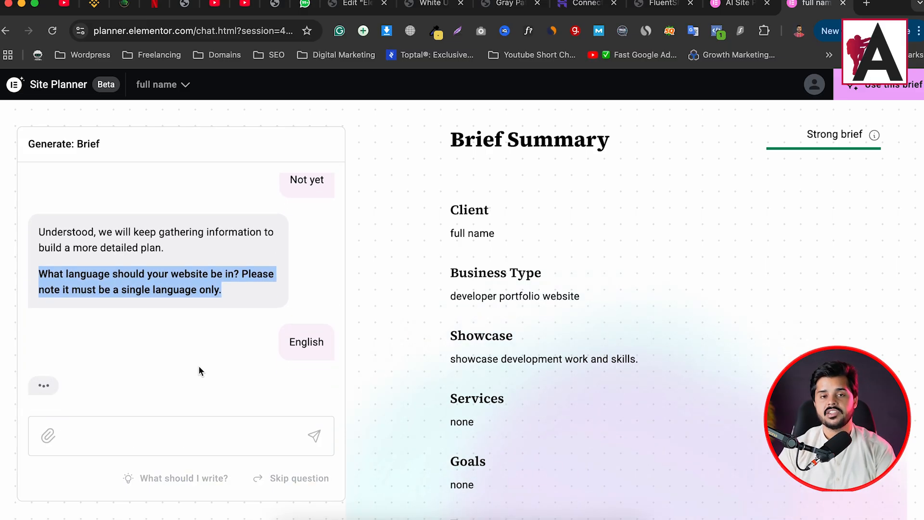
pyautogui.scroll(-7, 483, 214)
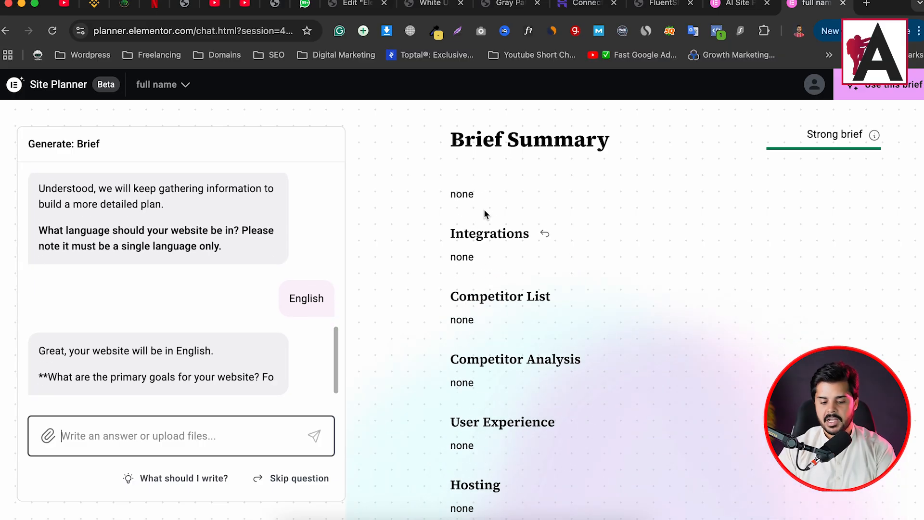
pyautogui.scroll(-4, 483, 214)
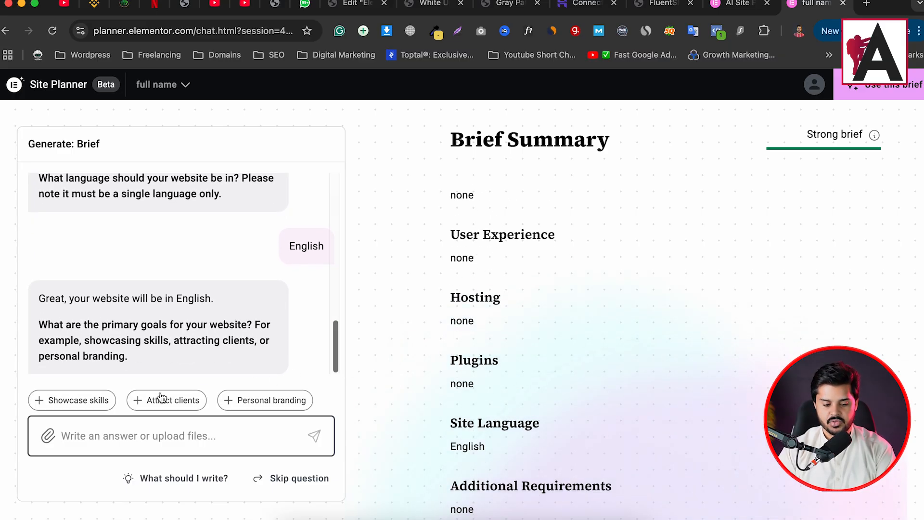
# Step: Submit "Showcase skills", "Attract clients" and "Personal branding" as the website's primary goals
pyautogui.click(88, 401)
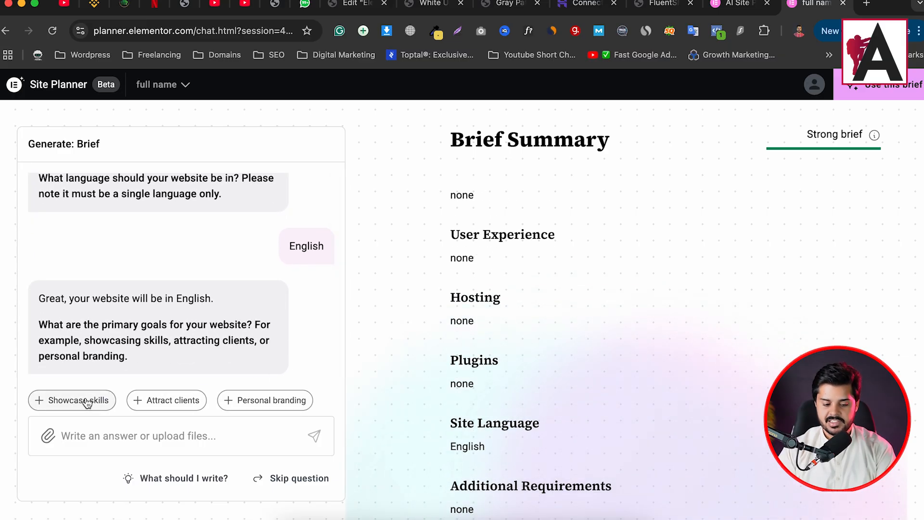
pyautogui.click(169, 401)
pyautogui.click(240, 400)
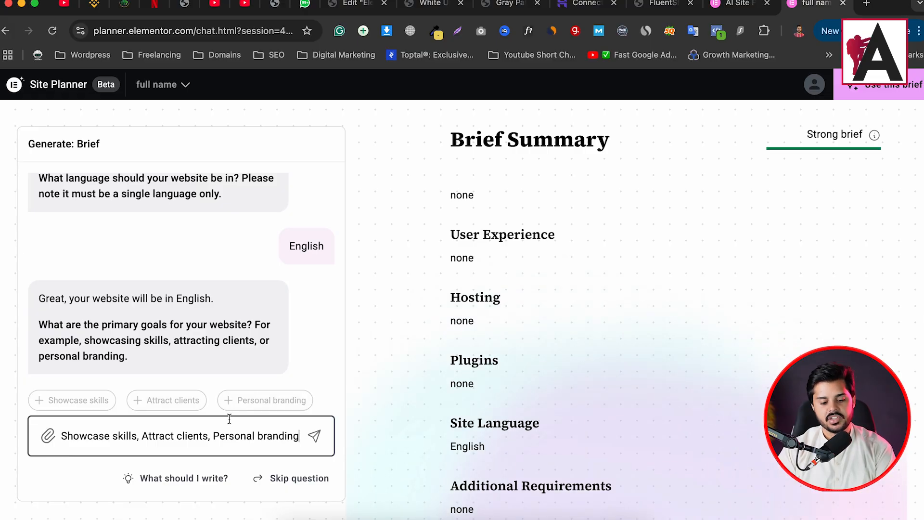
pyautogui.click(314, 435)
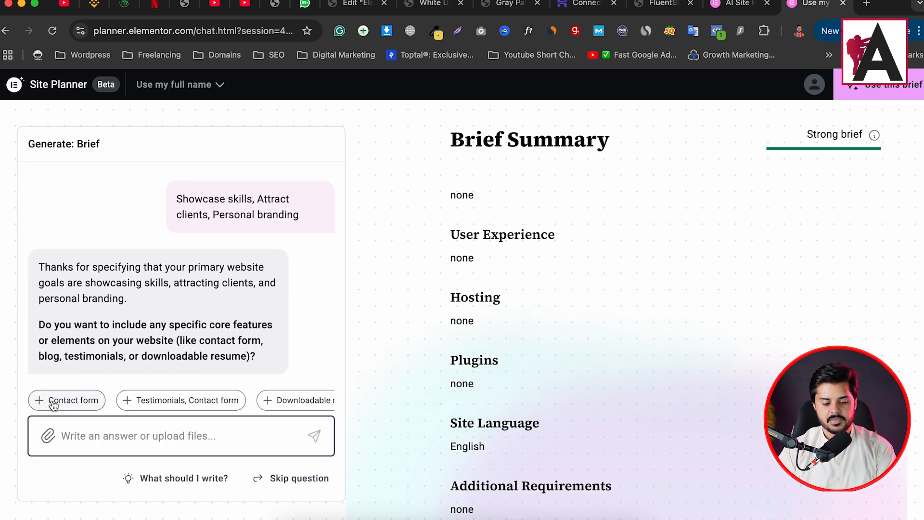
# Step: Submit "Testimonials, Contact form" as the core features and choose a Professional tone for the content
pyautogui.click(168, 403)
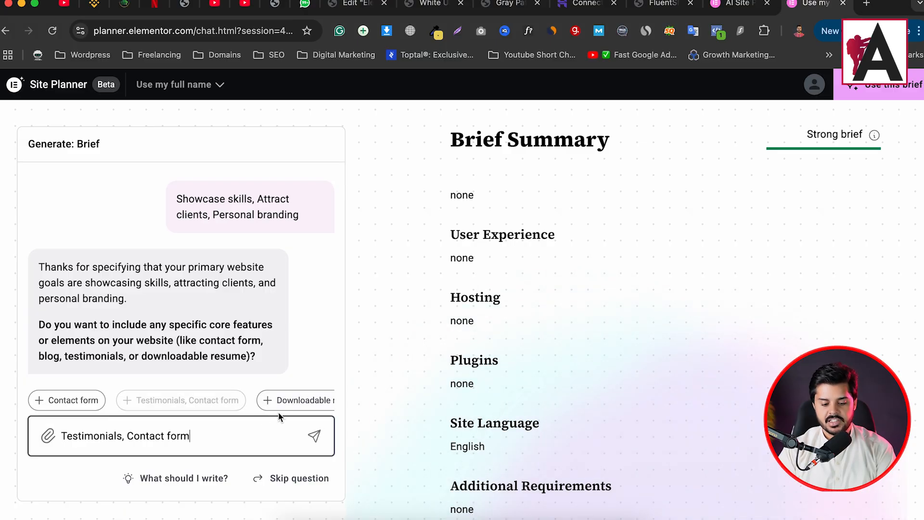
pyautogui.click(315, 435)
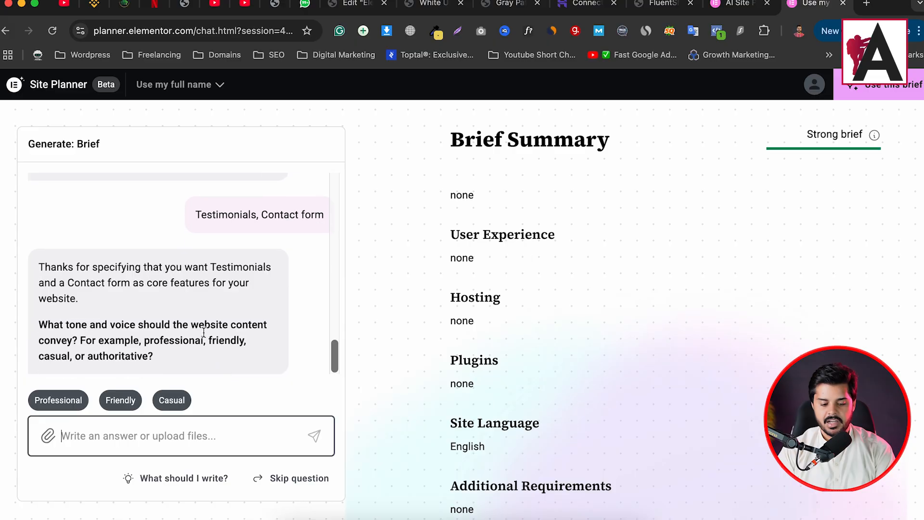
pyautogui.click(48, 401)
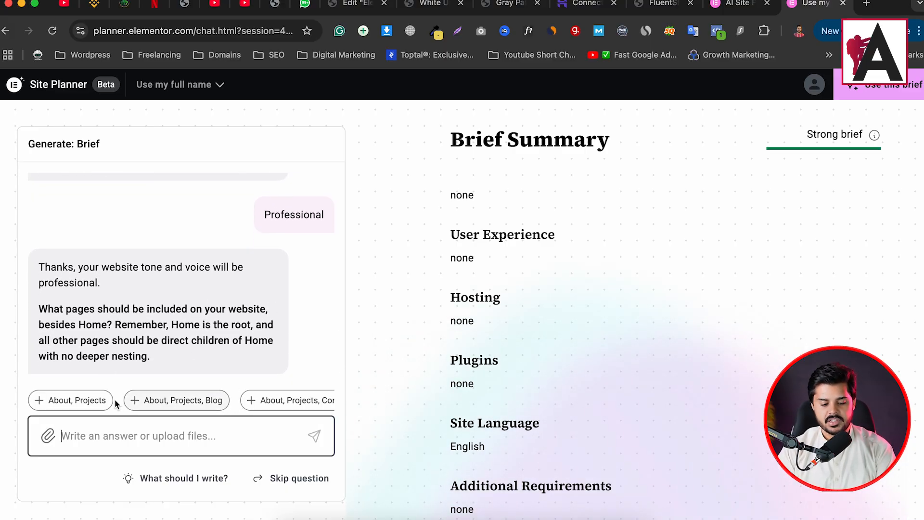
# Step: Submit About, Projects, Blog and Home as the website's pages and review the whole brief summary
pyautogui.click(166, 403)
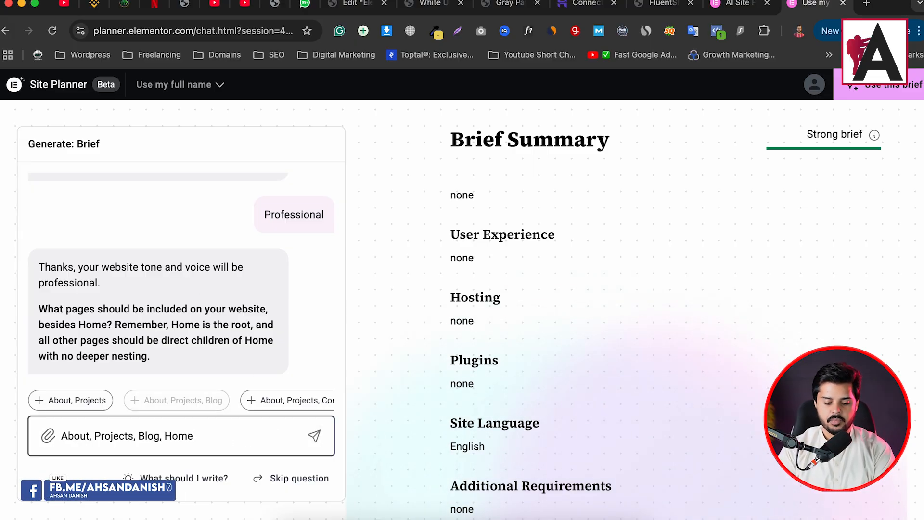
pyautogui.click(314, 436)
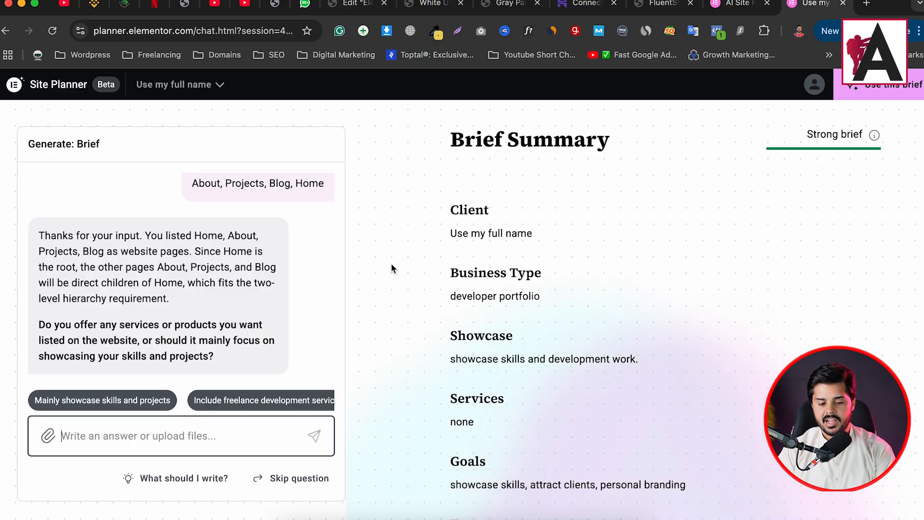
pyautogui.scroll(-15, 463, 419)
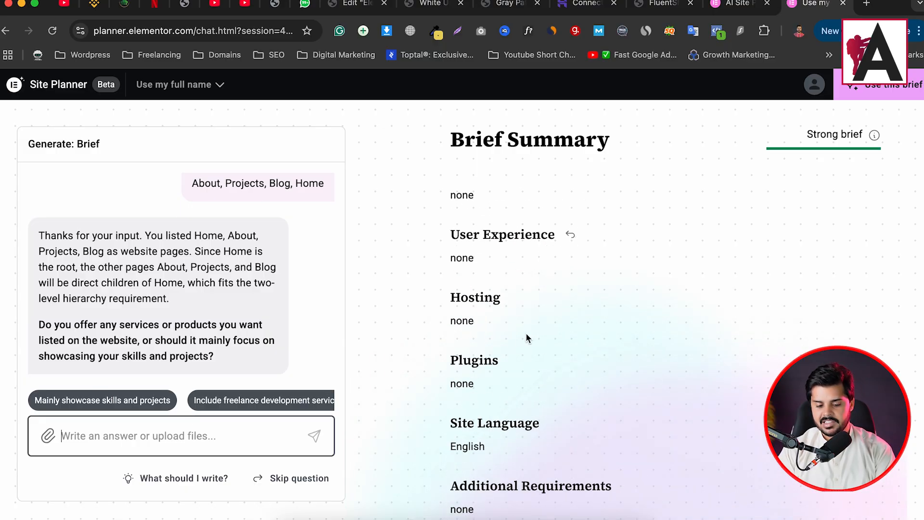
pyautogui.scroll(15, 526, 334)
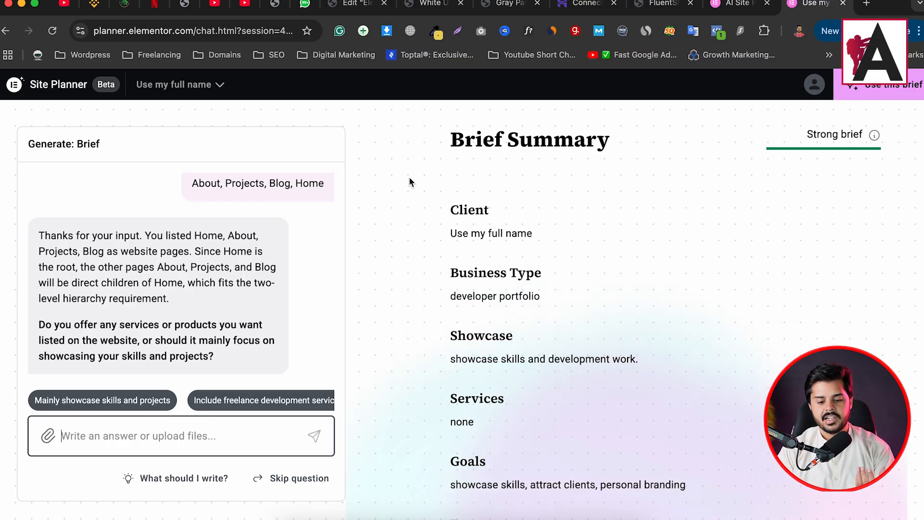
pyautogui.scroll(-15, 495, 315)
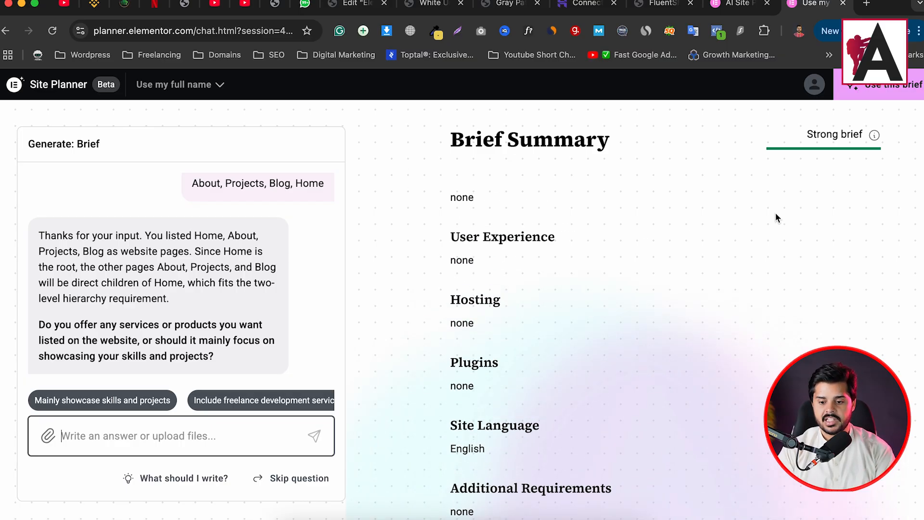
pyautogui.scroll(15, 775, 216)
# Step: Generate the sitemap from this brief and examine its pages and the Home page's section descriptions
pyautogui.click(892, 92)
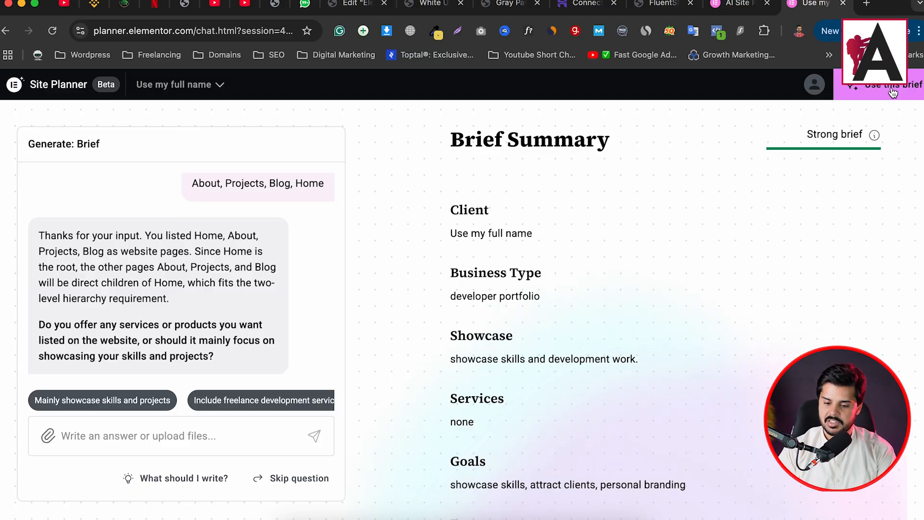
pyautogui.click(873, 87)
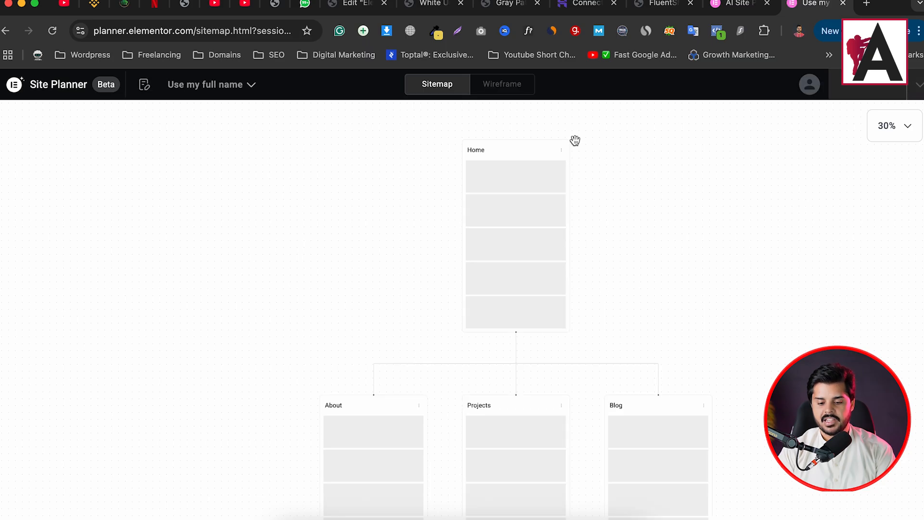
pyautogui.scroll(-1, 607, 286)
pyautogui.scroll(-2, 634, 250)
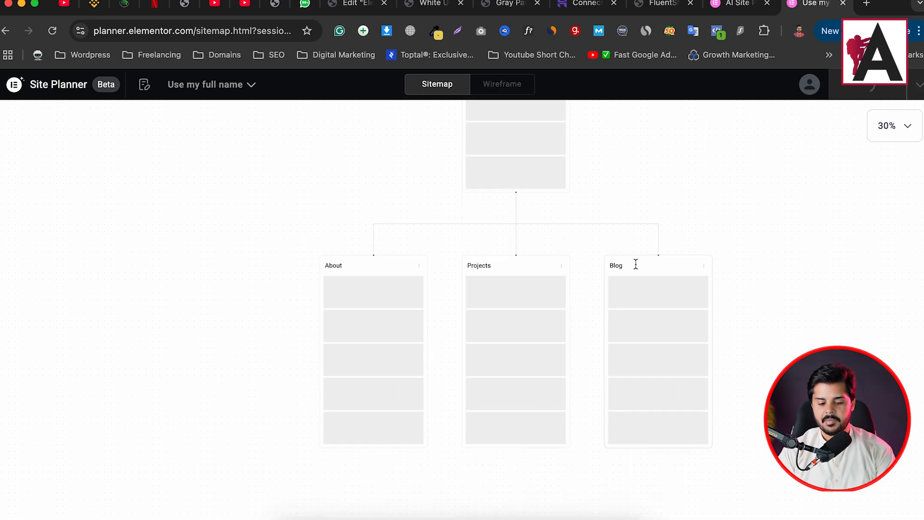
pyautogui.scroll(3, 634, 266)
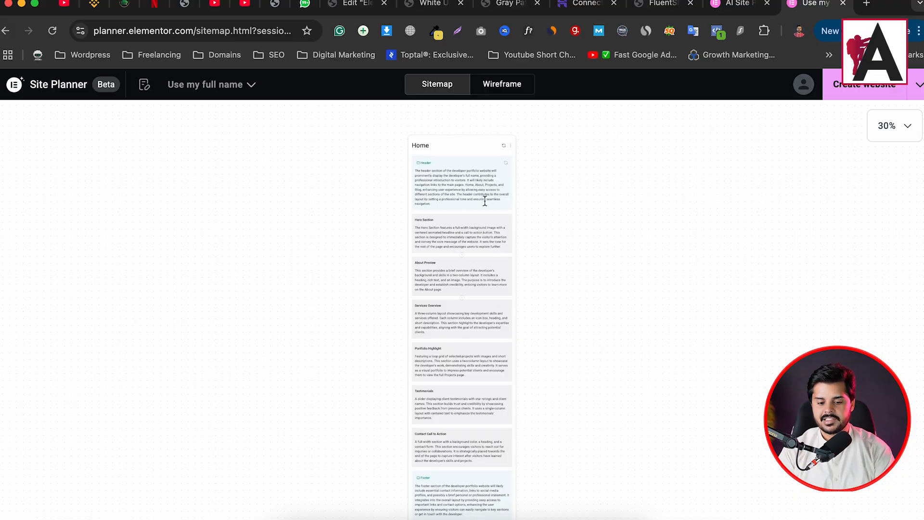
pyautogui.scroll(3, 481, 201)
pyautogui.scroll(8, 480, 203)
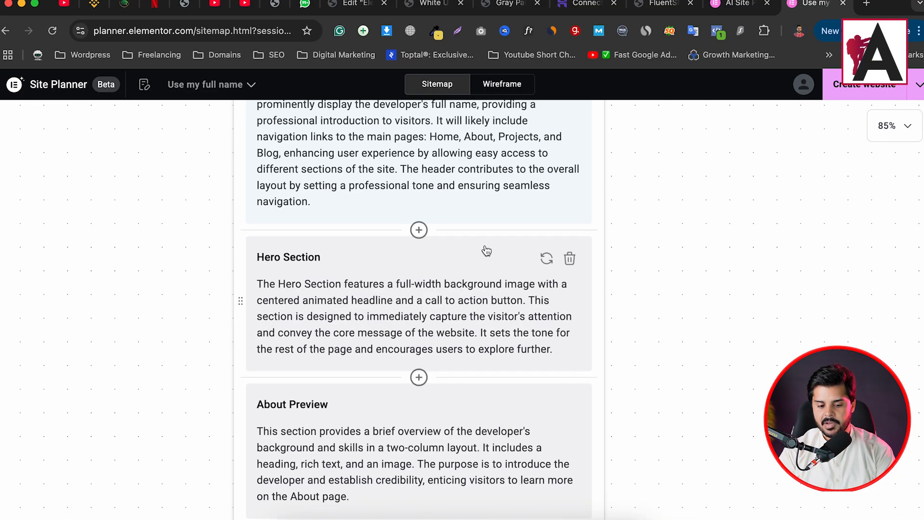
# Step: Examine the Home page's section descriptions in the sitemap, from the Header down to the Footer
pyautogui.scroll(5, 482, 276)
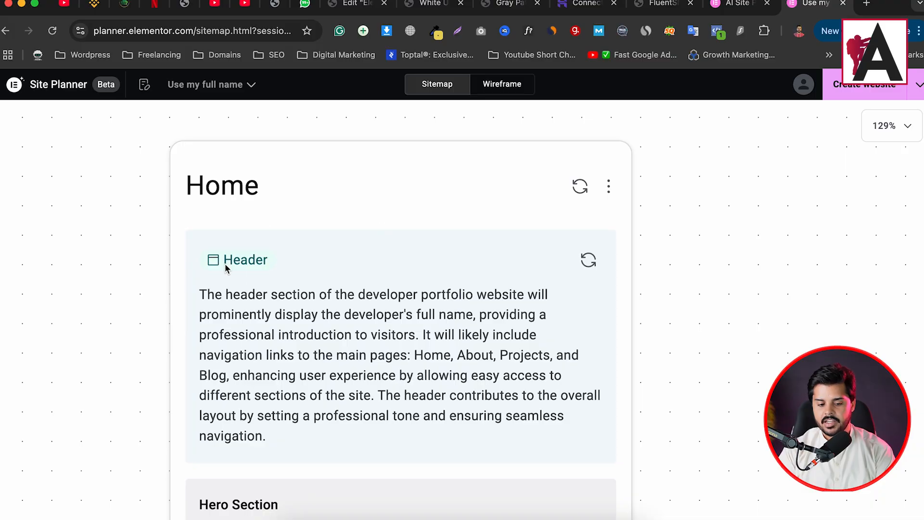
pyautogui.scroll(-3, 226, 268)
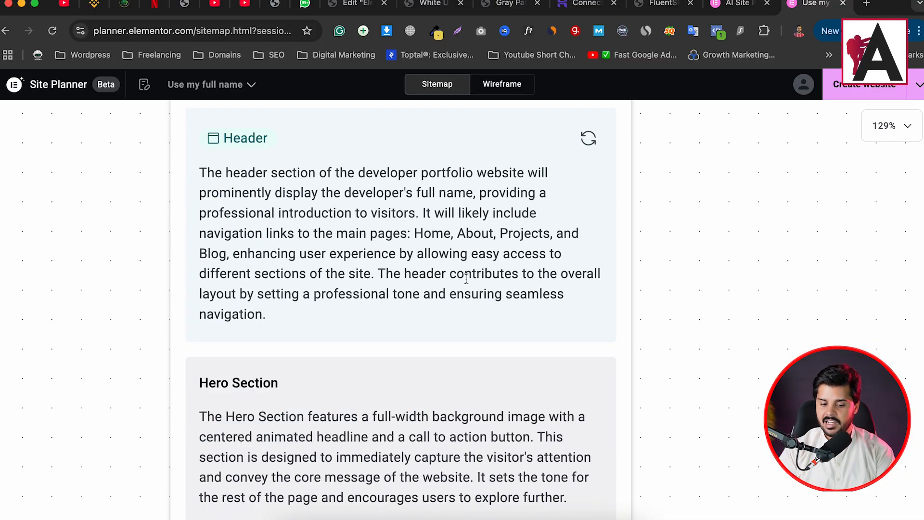
pyautogui.scroll(-7, 462, 279)
pyautogui.scroll(-10, 318, 339)
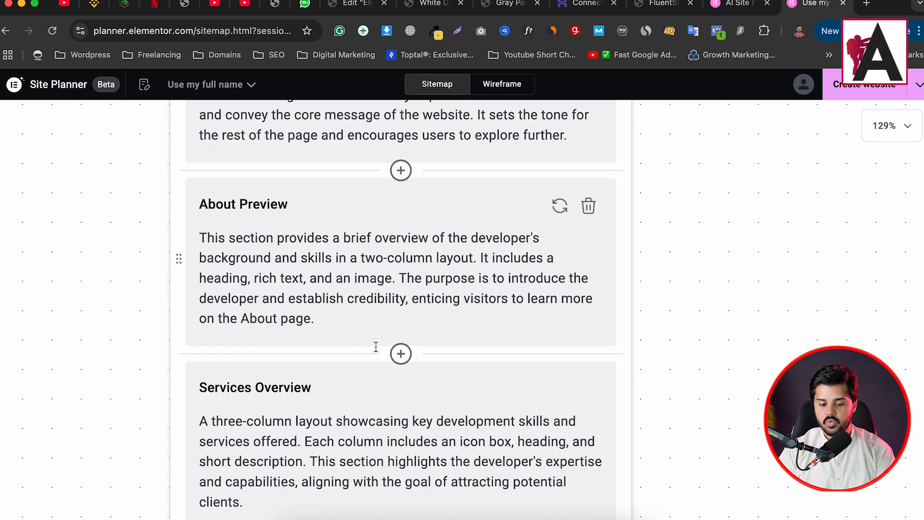
pyautogui.scroll(-17, 331, 336)
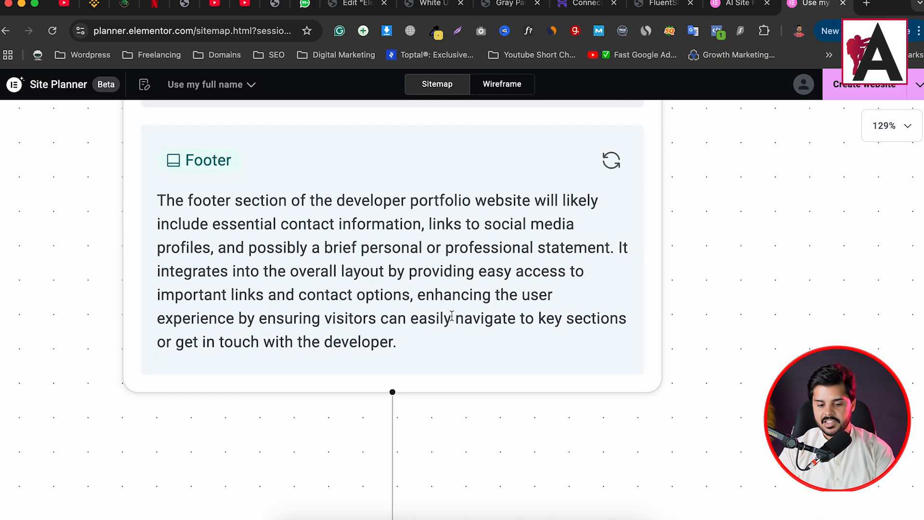
pyautogui.scroll(-6, 449, 327)
pyautogui.scroll(5, 462, 270)
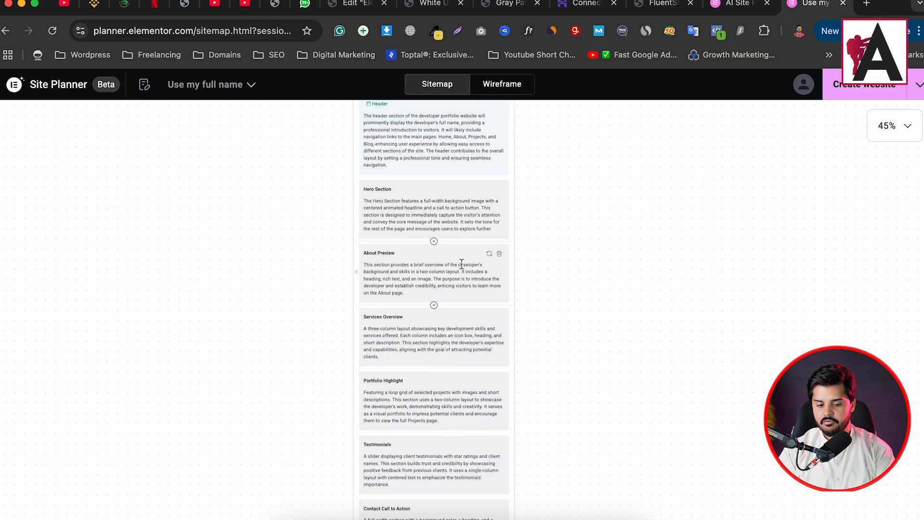
pyautogui.scroll(5, 465, 226)
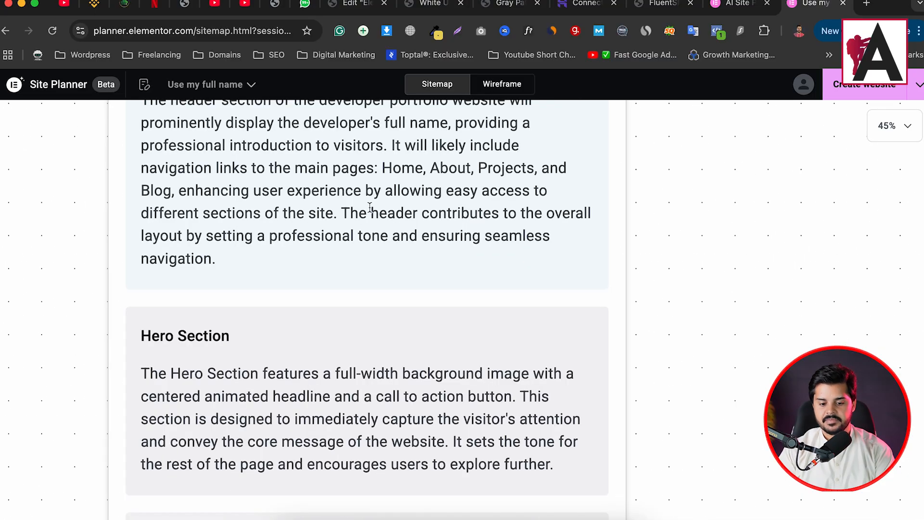
pyautogui.scroll(1, 316, 307)
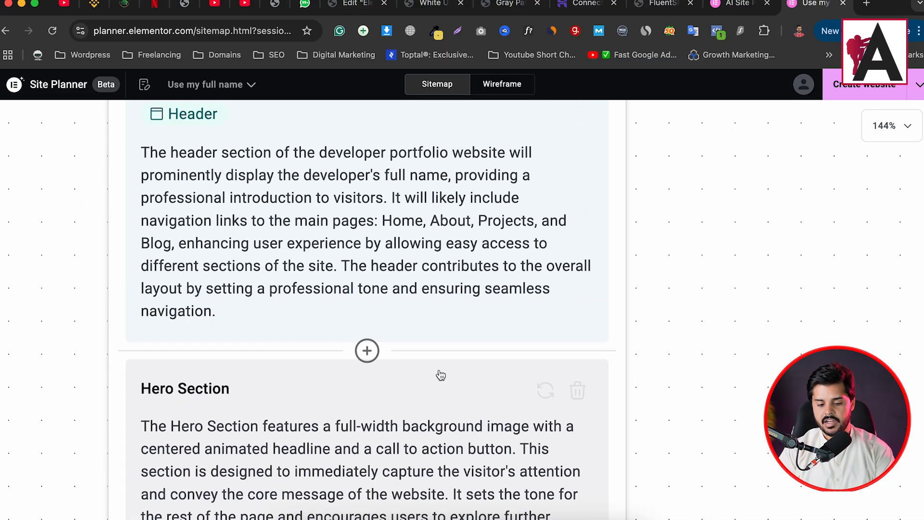
# Step: Try to move the Hero Section within the Home page, and examine the remaining sections and the other sitemap pages
pyautogui.moveTo(117, 442); pyautogui.dragTo(124, 407)
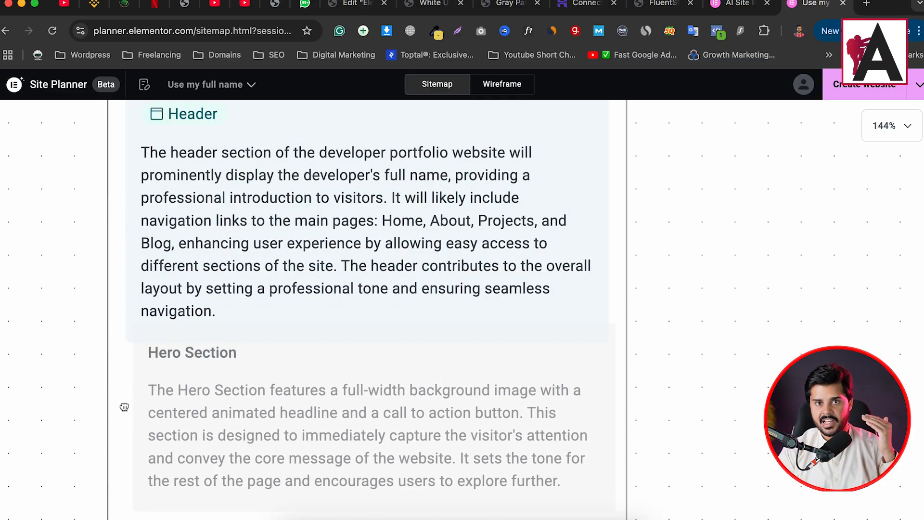
pyautogui.moveTo(124, 405); pyautogui.dragTo(127, 404)
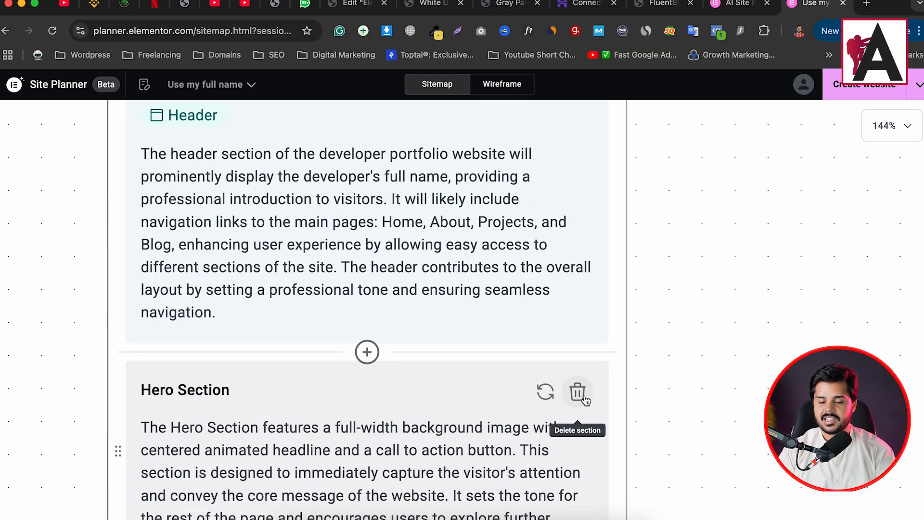
pyautogui.scroll(-5, 499, 356)
pyautogui.scroll(-10, 513, 393)
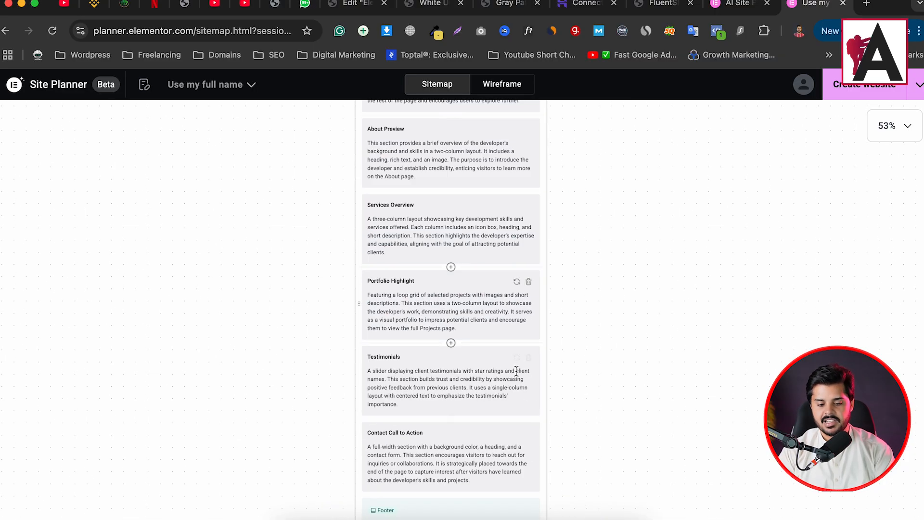
pyautogui.scroll(-6, 331, 364)
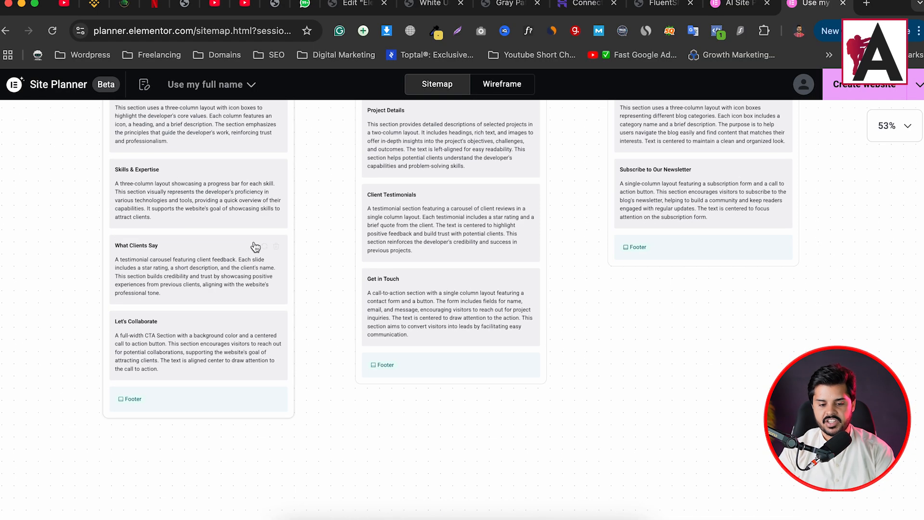
pyautogui.scroll(13, 524, 293)
pyautogui.scroll(5, 425, 314)
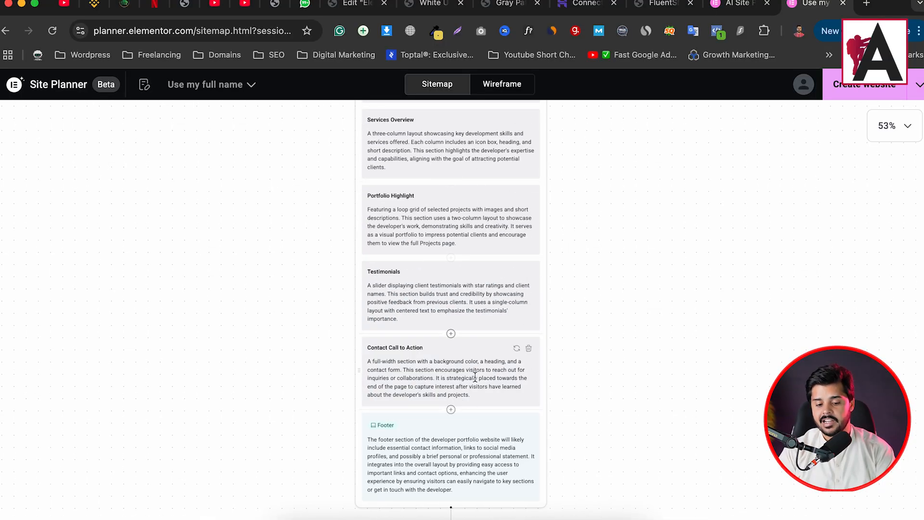
# Step: Generate the wireframe from the sitemap and examine the Home page's header, hero, about, services, portfolio and testimonial sections
pyautogui.click(515, 89)
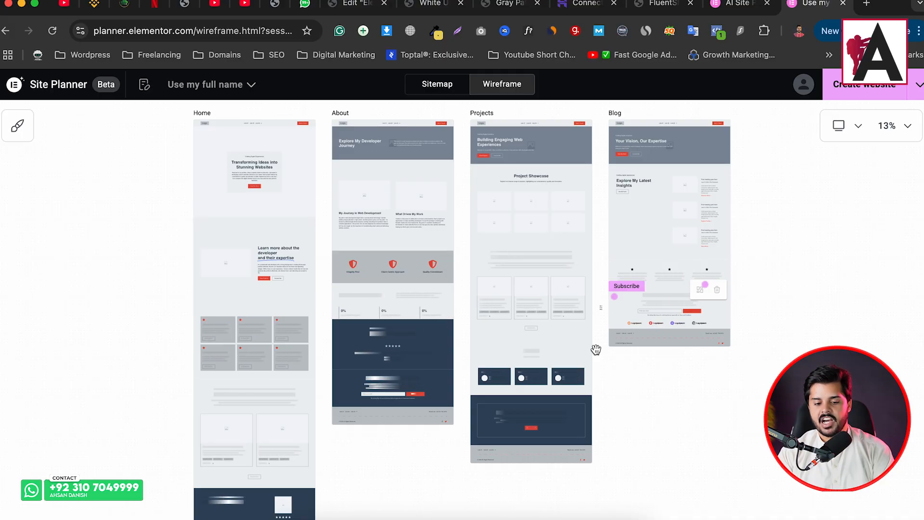
pyautogui.scroll(5, 198, 209)
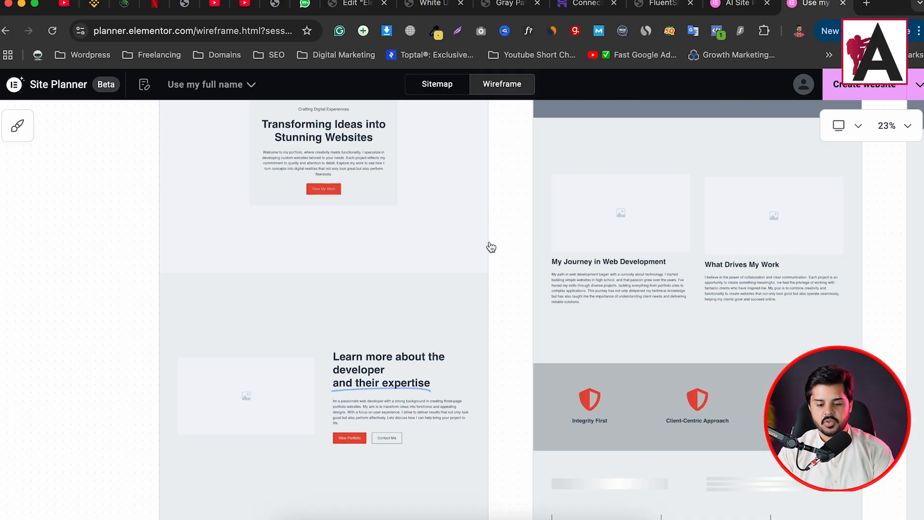
pyautogui.scroll(5, 489, 248)
pyautogui.scroll(1, 43, 233)
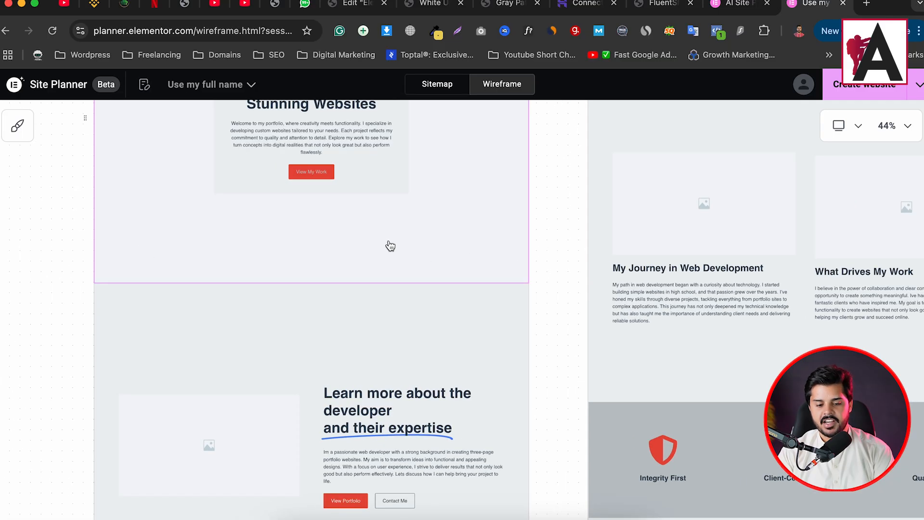
pyautogui.scroll(5, 376, 267)
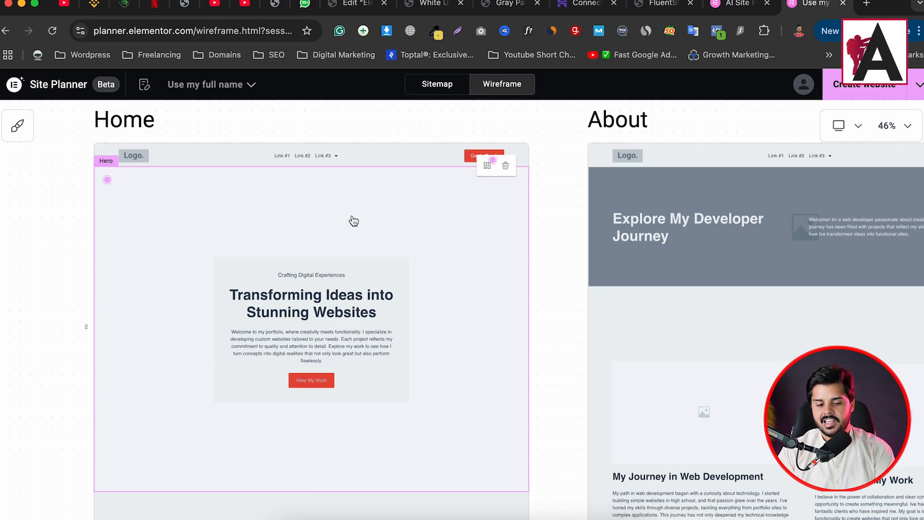
pyautogui.scroll(-2, 349, 212)
pyautogui.scroll(2, 235, 246)
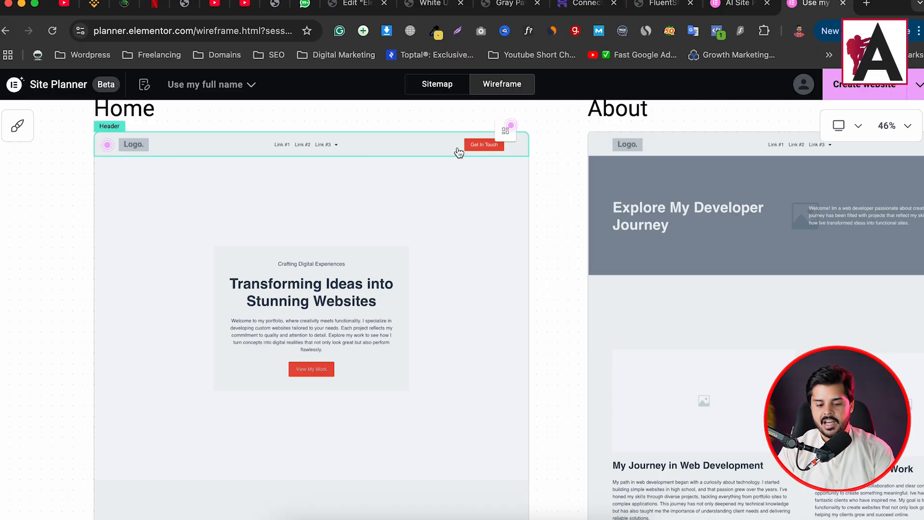
pyautogui.scroll(-8, 326, 293)
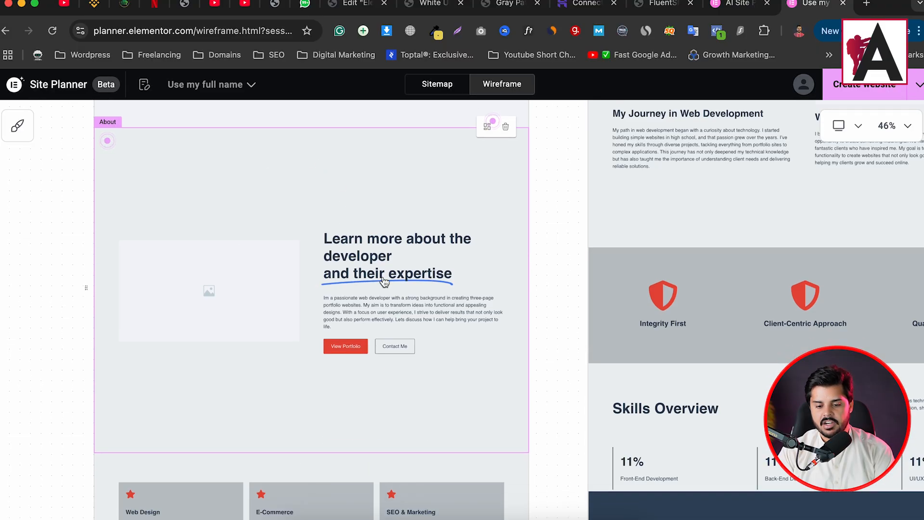
pyautogui.scroll(-10, 384, 281)
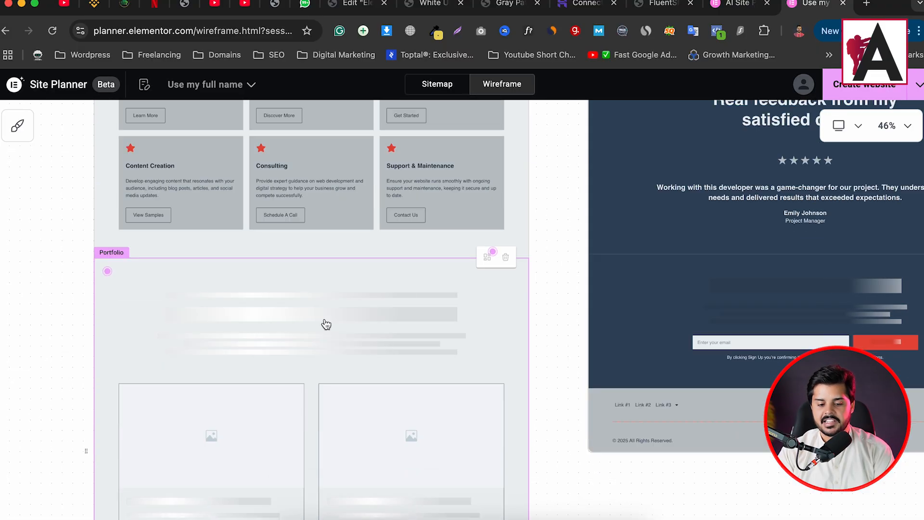
pyautogui.scroll(-9, 326, 324)
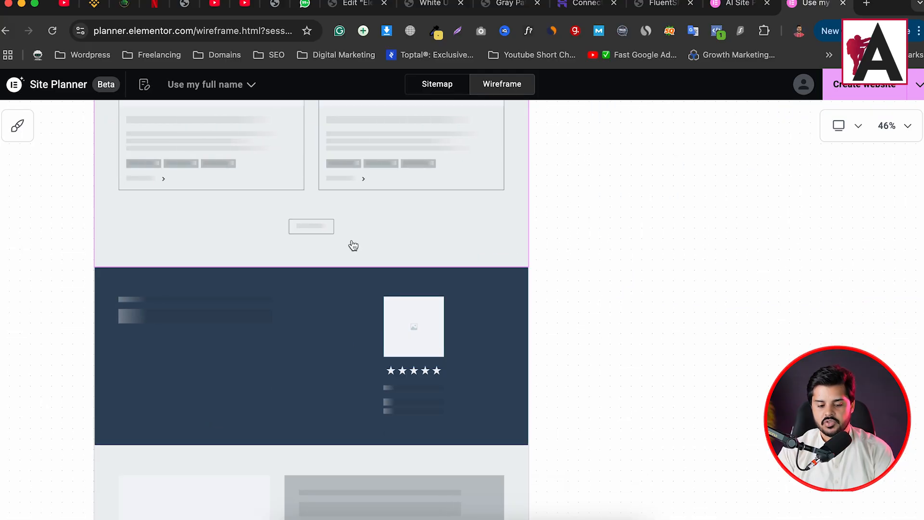
pyautogui.scroll(20, 353, 245)
pyautogui.scroll(-4, 746, 316)
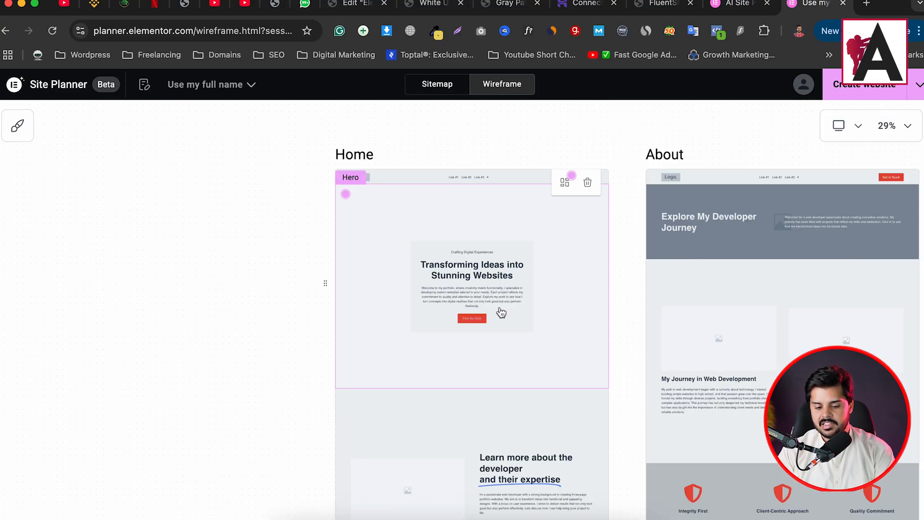
# Step: Examine the wireframes of the About, Projects and Blog pages, including their project showcase, testimonials and newsletter sections
pyautogui.moveTo(621, 297); pyautogui.dragTo(170, 252)
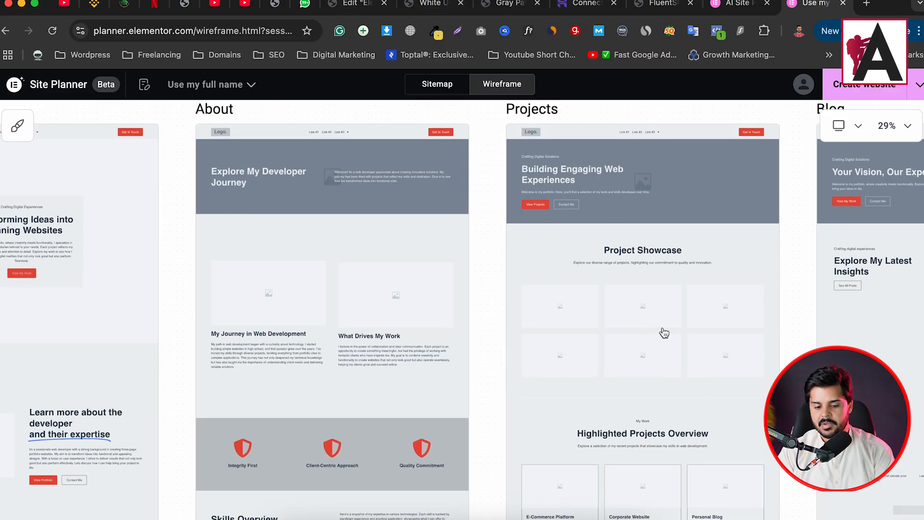
pyautogui.scroll(5, 712, 312)
pyautogui.scroll(-5, 649, 382)
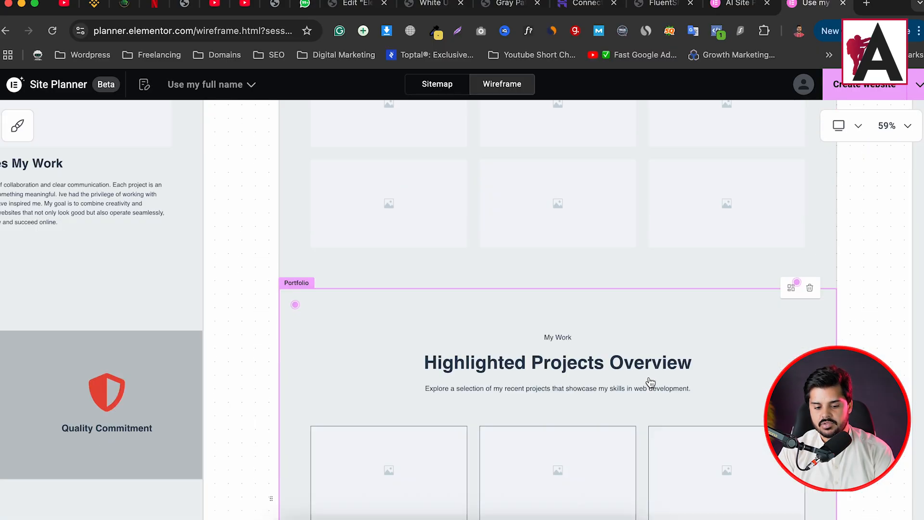
pyautogui.scroll(-5, 650, 383)
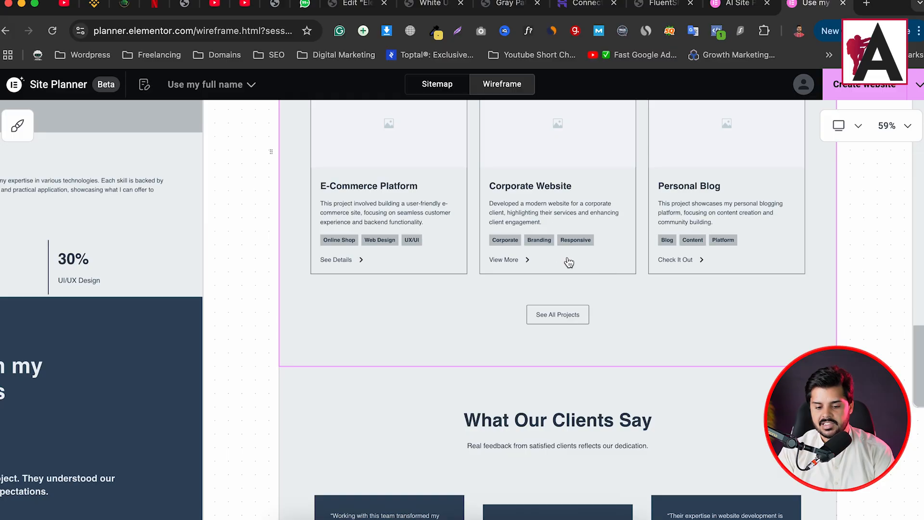
pyautogui.scroll(-8, 599, 341)
pyautogui.scroll(-5, 638, 321)
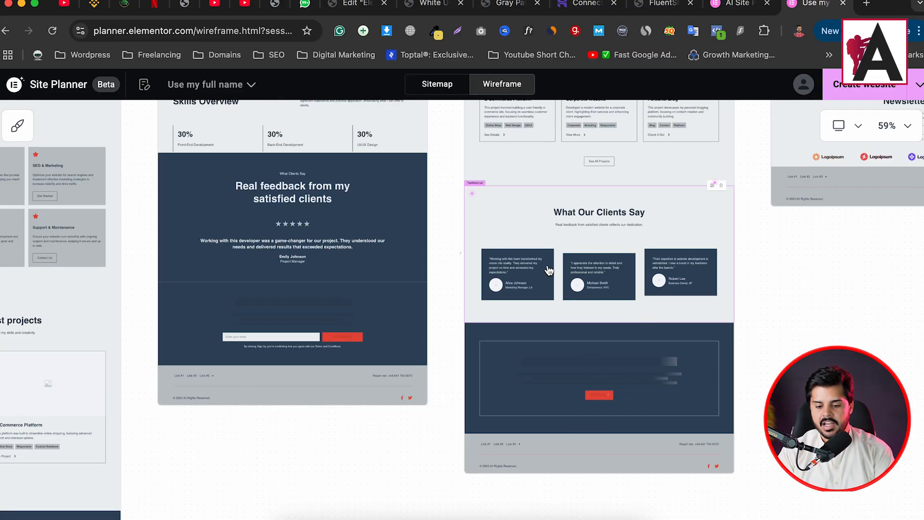
pyautogui.scroll(-1, 518, 260)
pyautogui.moveTo(878, 262); pyautogui.dragTo(670, 503)
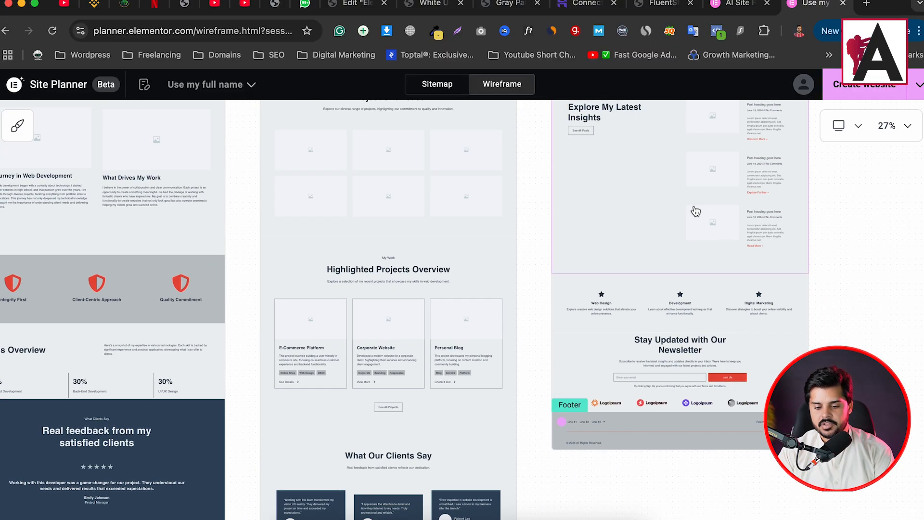
pyautogui.scroll(5, 623, 285)
pyautogui.scroll(-4, 447, 264)
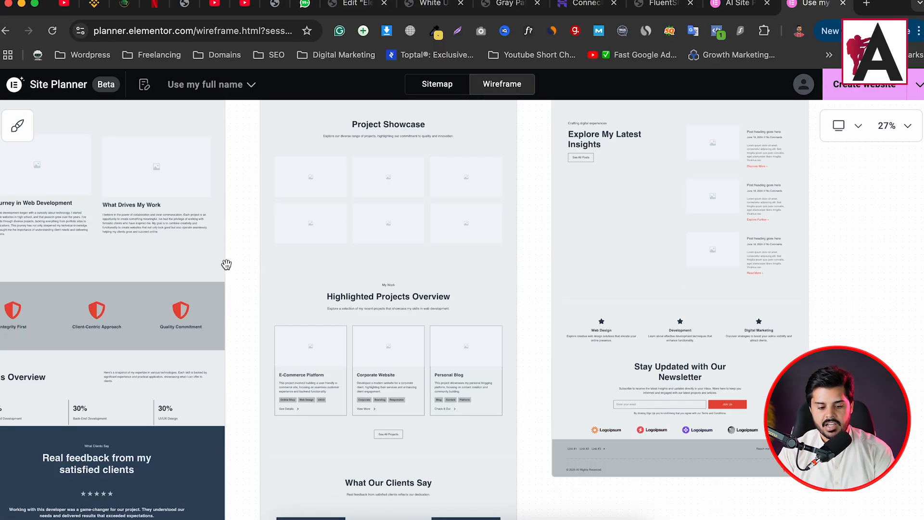
pyautogui.moveTo(226, 264); pyautogui.dragTo(692, 243)
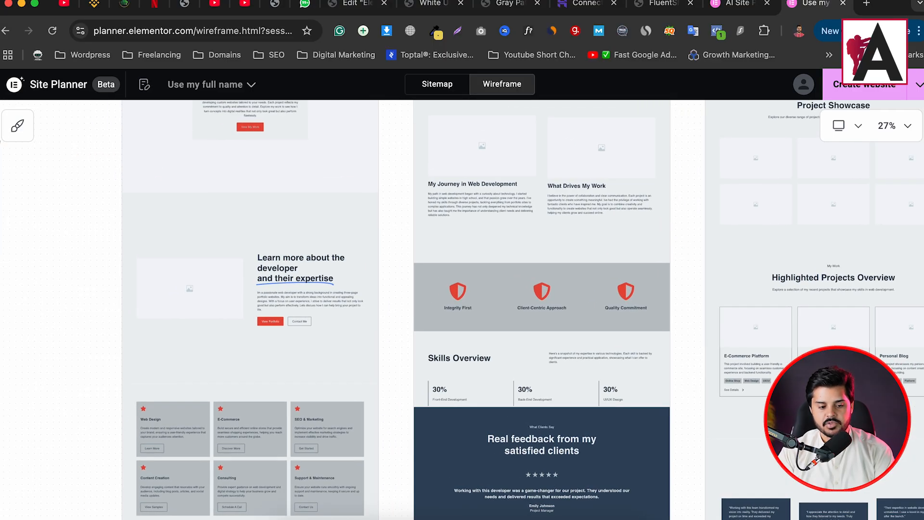
# Step: Apply the suggested purple, lavender and dark slate color palette in the site's style settings and check it on the wireframes
pyautogui.click(16, 129)
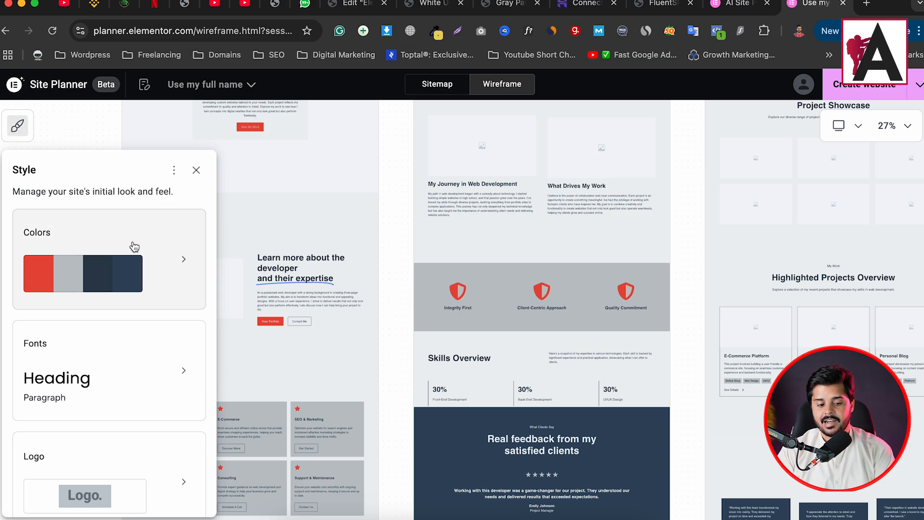
pyautogui.scroll(-1, 64, 327)
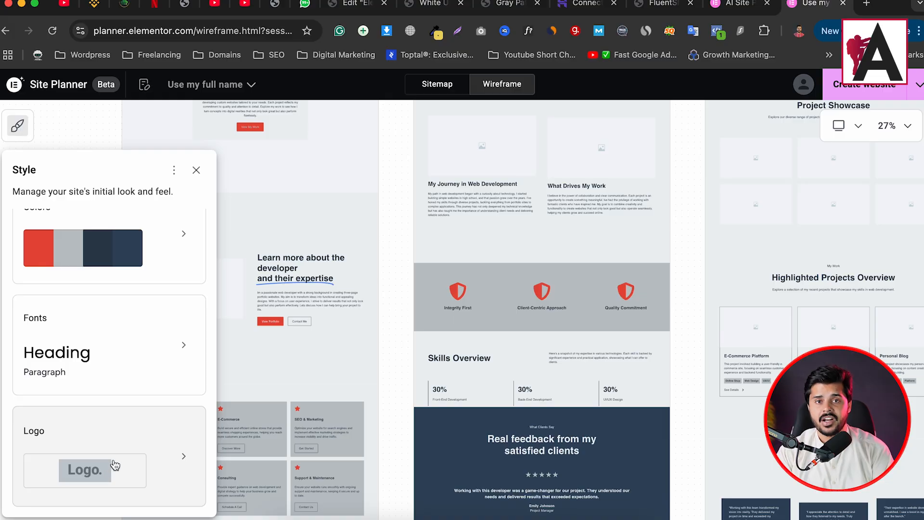
pyautogui.scroll(1, 188, 236)
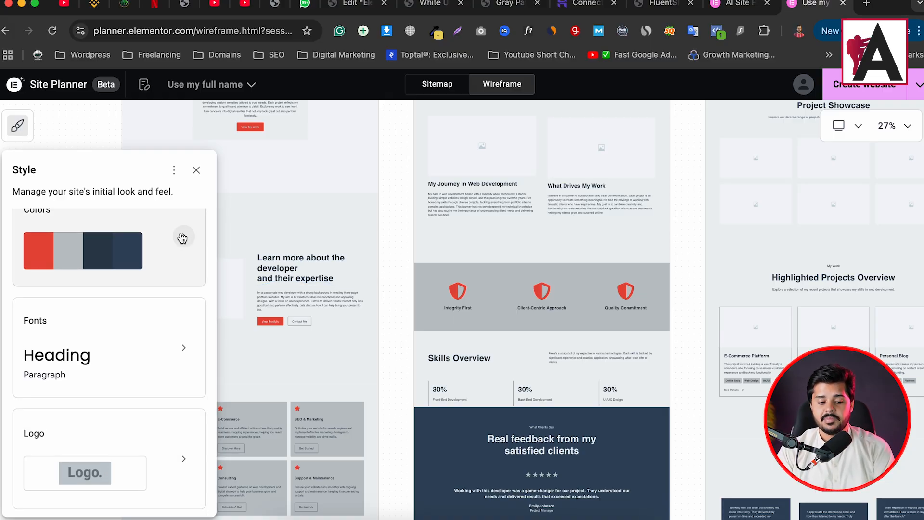
pyautogui.click(183, 239)
pyautogui.scroll(-2, 99, 335)
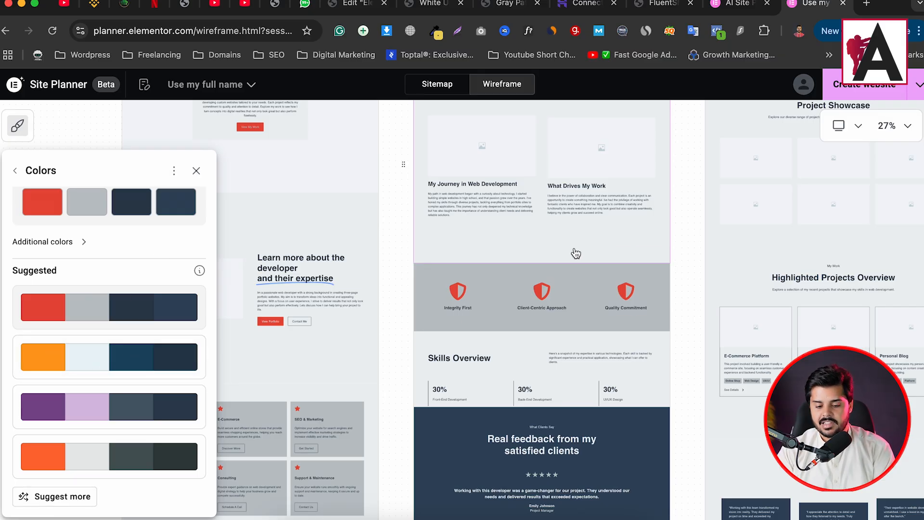
pyautogui.click(64, 408)
pyautogui.scroll(5, 636, 315)
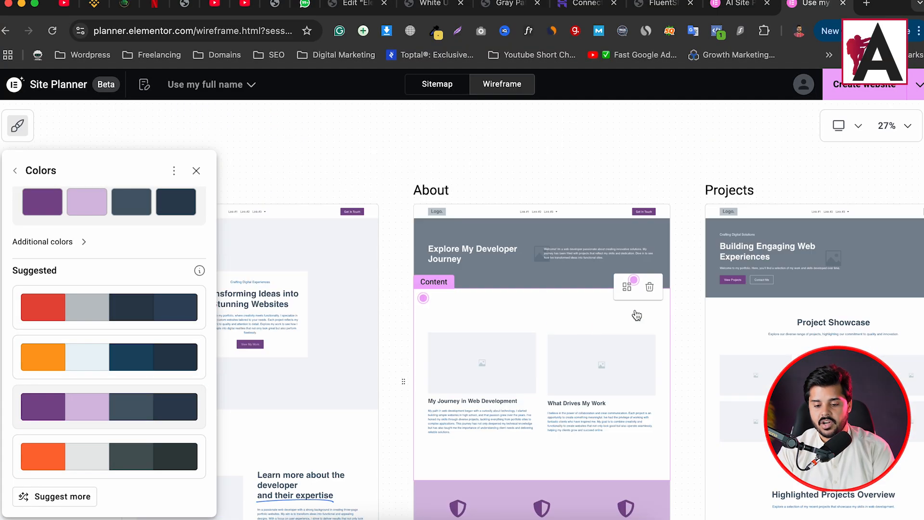
pyautogui.scroll(-5, 588, 319)
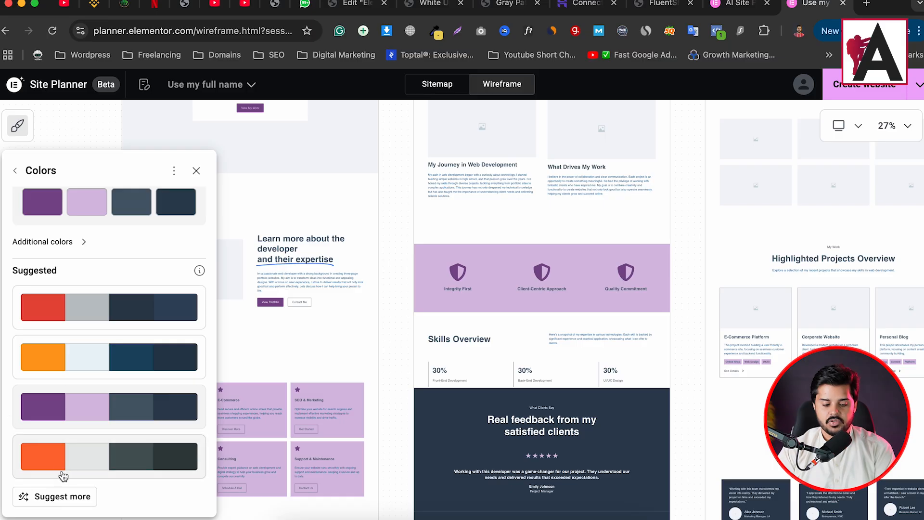
# Step: Generate more suggested color palettes, apply the maroon, pale lavender, navy and charcoal one, dismiss the satisfaction survey and check the wireframes
pyautogui.click(62, 503)
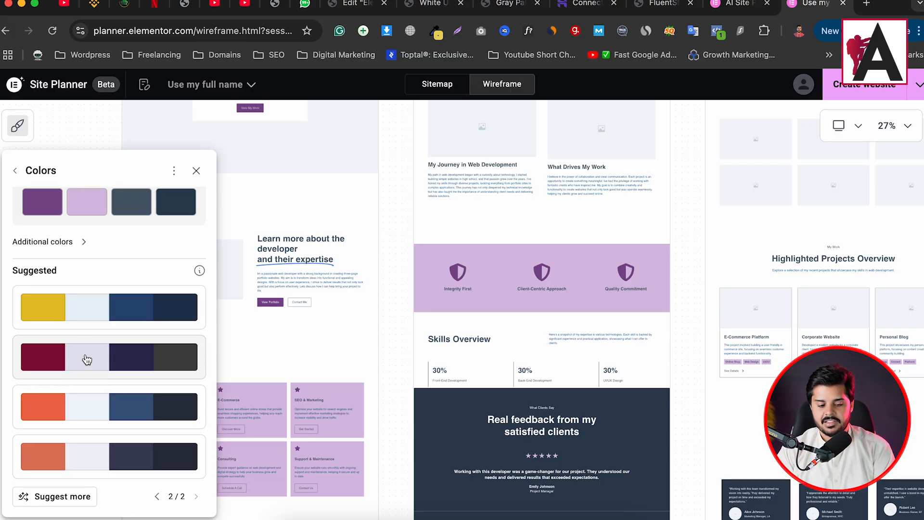
pyautogui.click(89, 371)
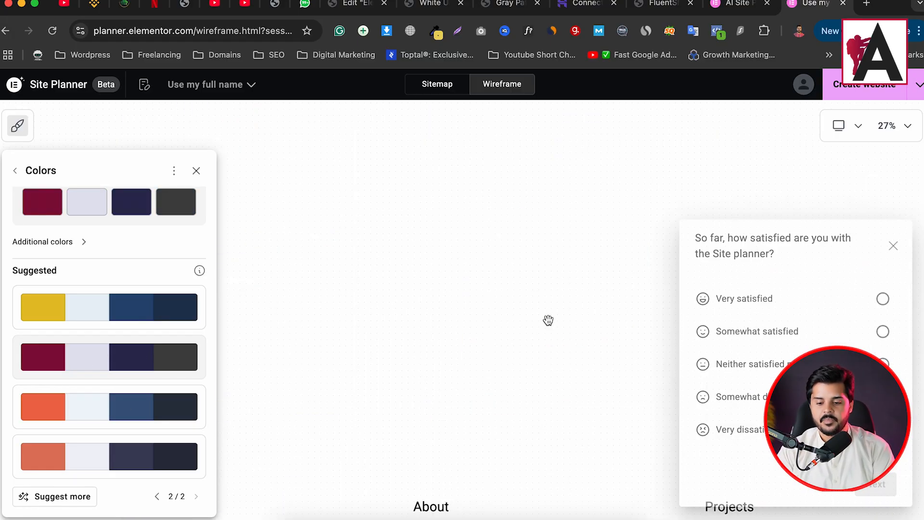
pyautogui.scroll(-3, 525, 340)
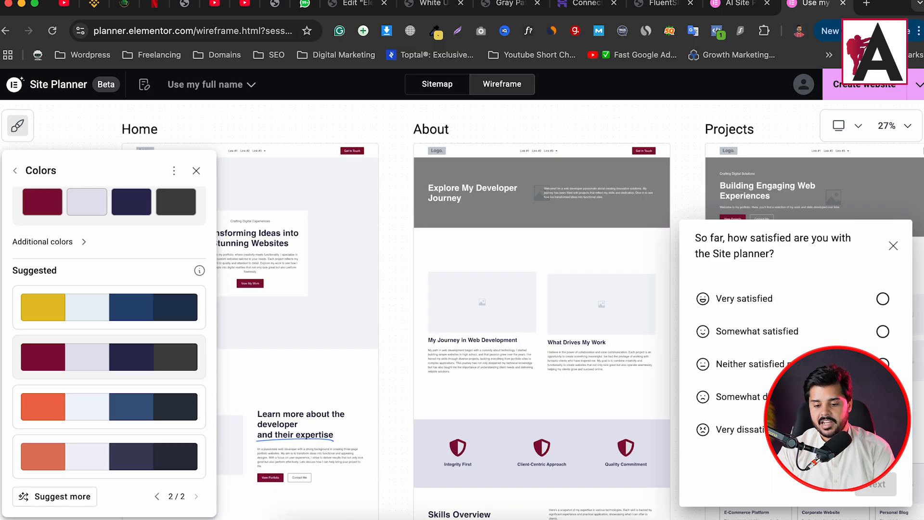
pyautogui.click(893, 246)
pyautogui.scroll(-5, 398, 272)
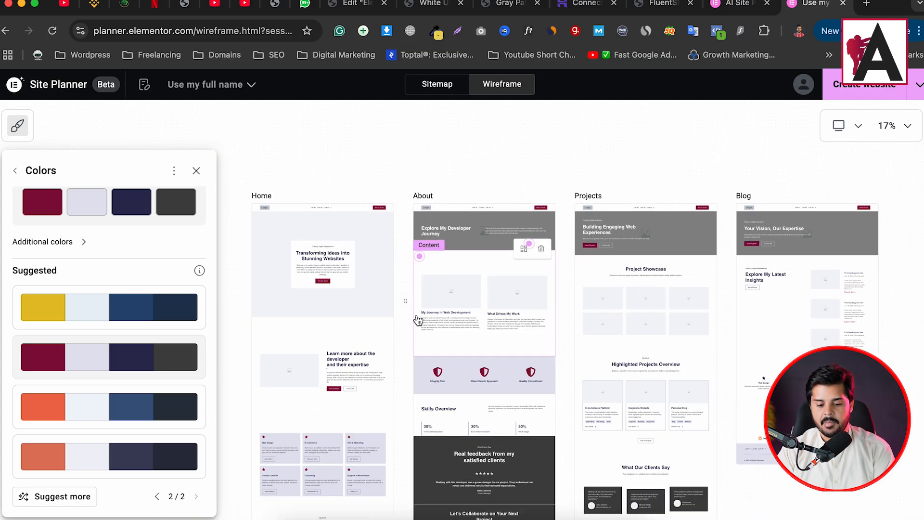
pyautogui.scroll(-2, 417, 320)
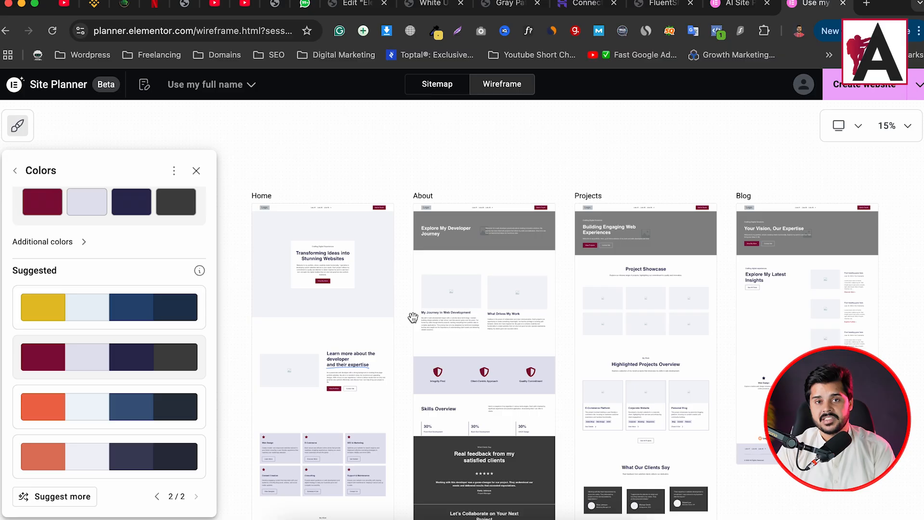
# Step: Open the replacement layout suggestions for the Home page's Hero section, trying out the introduced section editing feature
pyautogui.scroll(3, 294, 256)
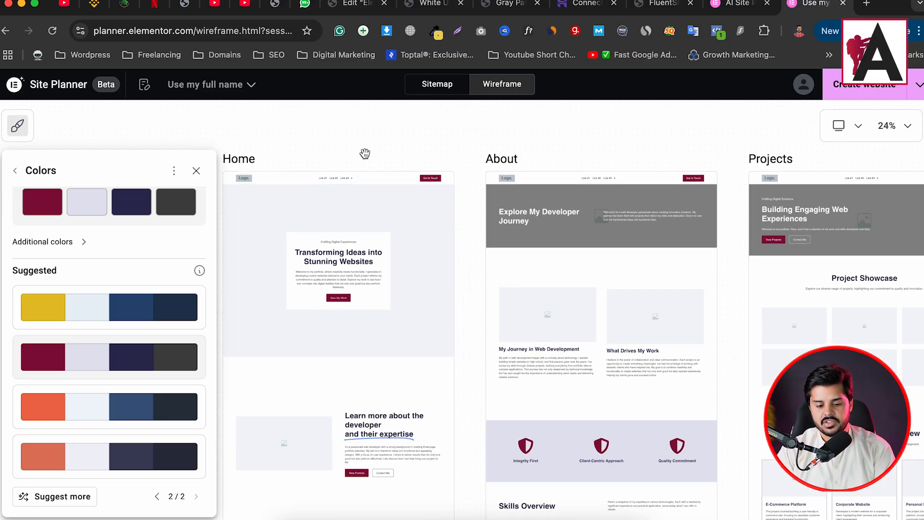
pyautogui.scroll(2, 303, 155)
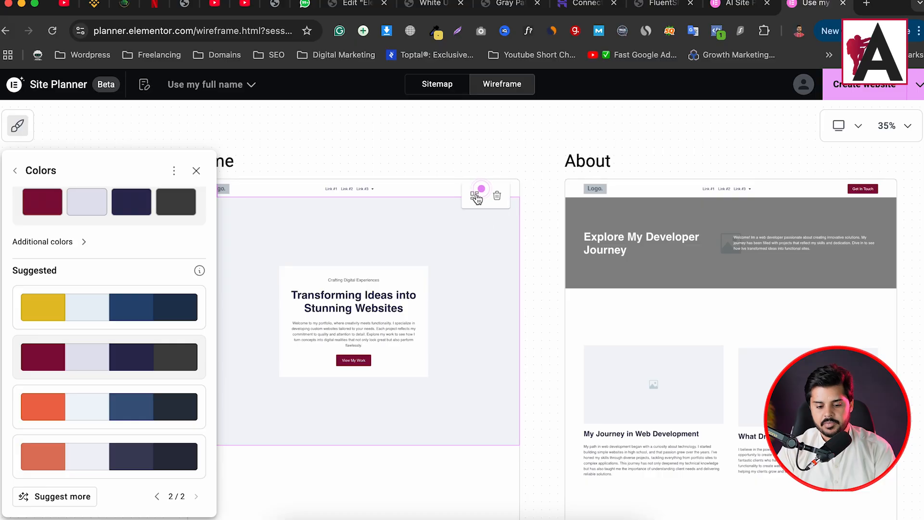
pyautogui.click(477, 197)
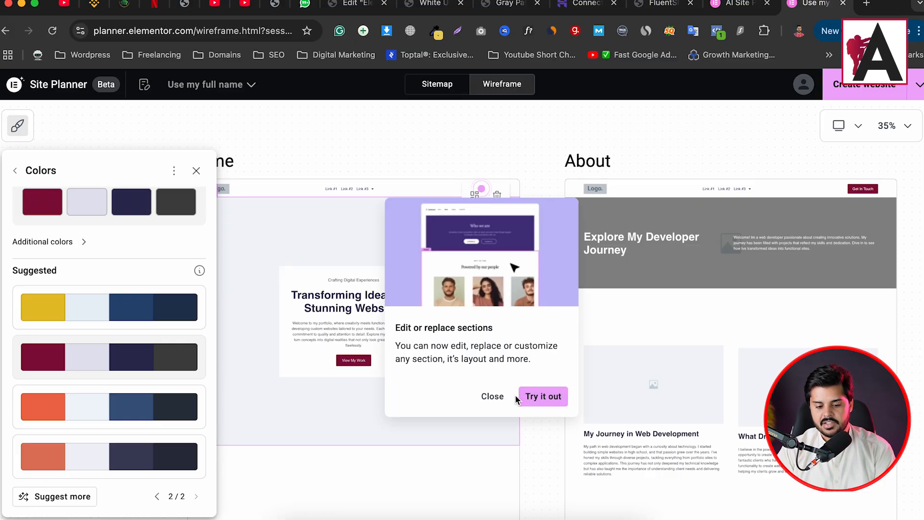
pyautogui.moveTo(395, 329); pyautogui.dragTo(465, 332)
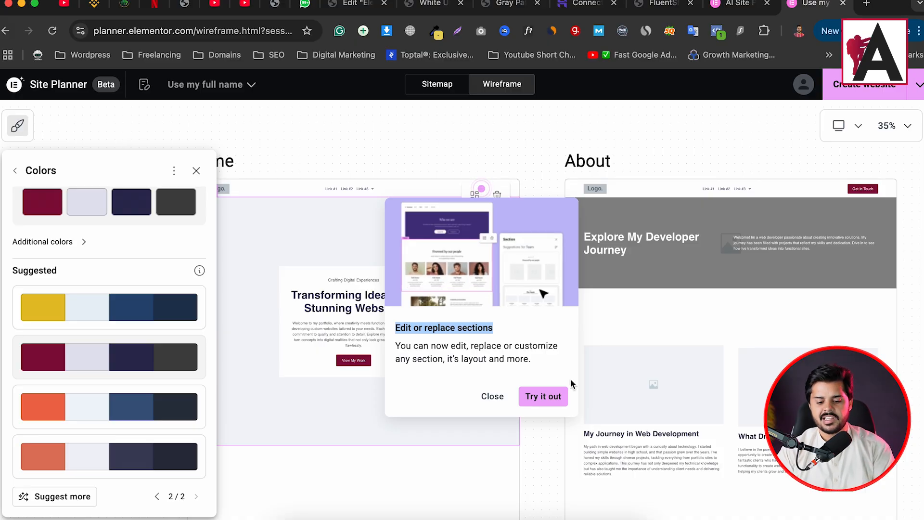
pyautogui.click(558, 396)
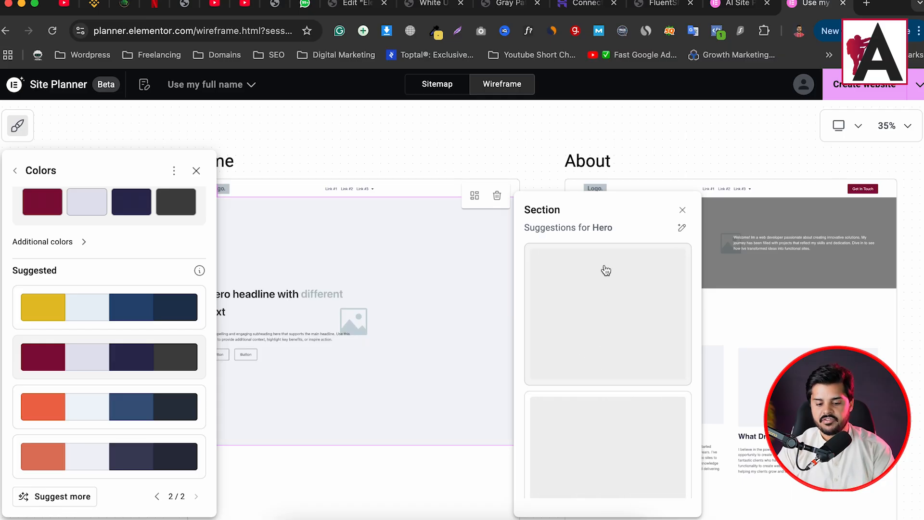
# Step: Browse the suggested hero layouts and replace the Home page's hero with the centered "Short hero heading here" layout
pyautogui.scroll(-3, 608, 419)
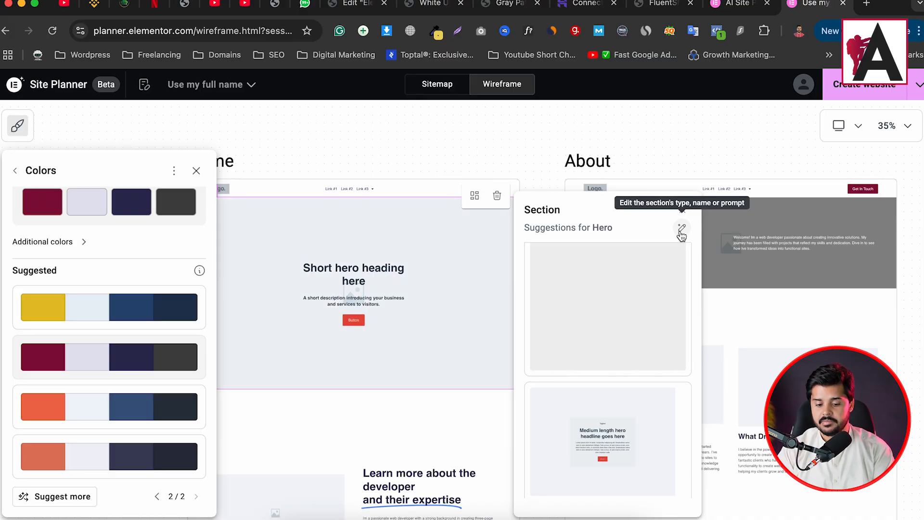
pyautogui.scroll(-8, 573, 369)
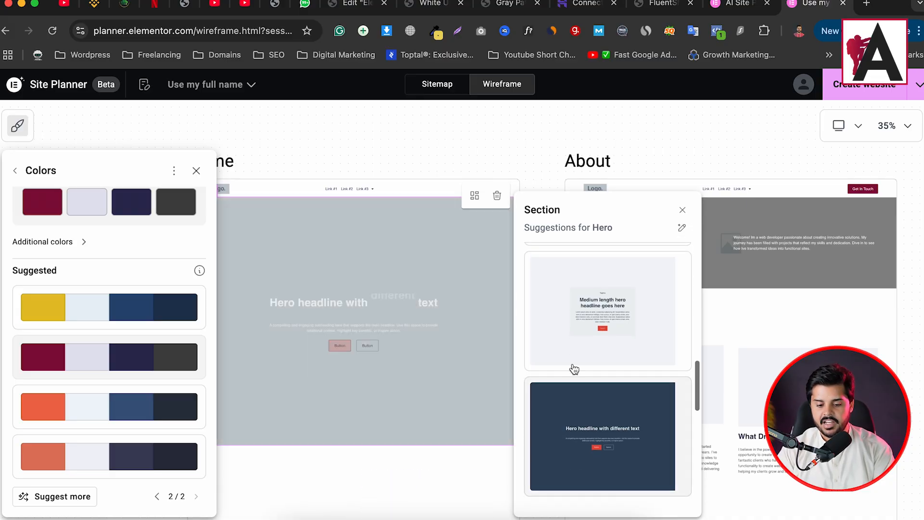
pyautogui.scroll(-3, 622, 433)
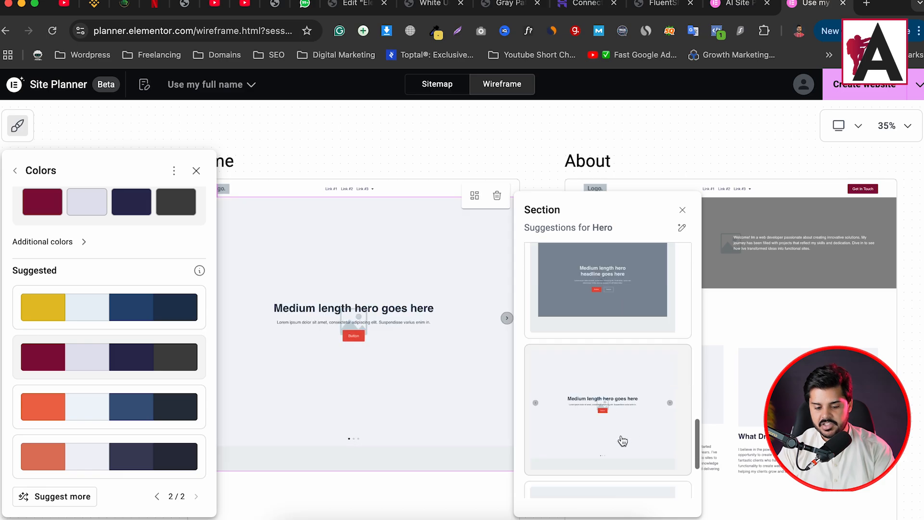
pyautogui.scroll(7, 626, 414)
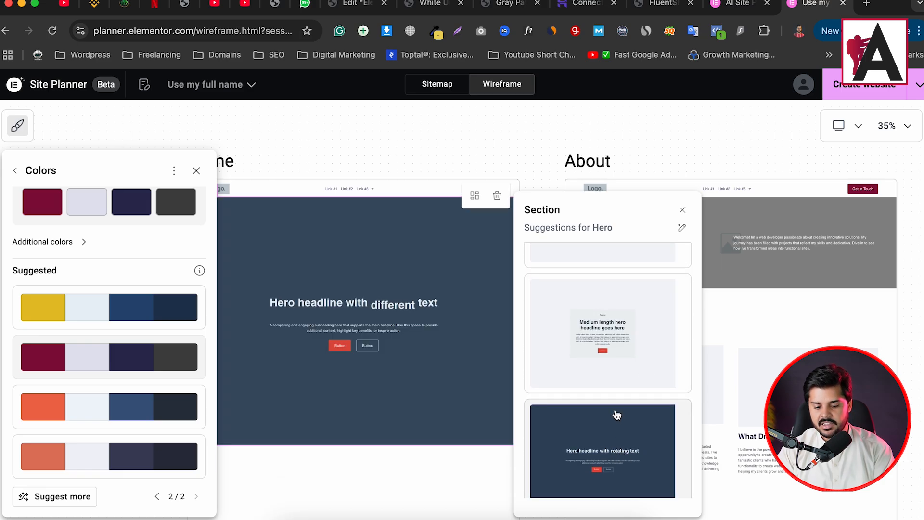
pyautogui.scroll(3, 616, 414)
pyautogui.scroll(2, 626, 350)
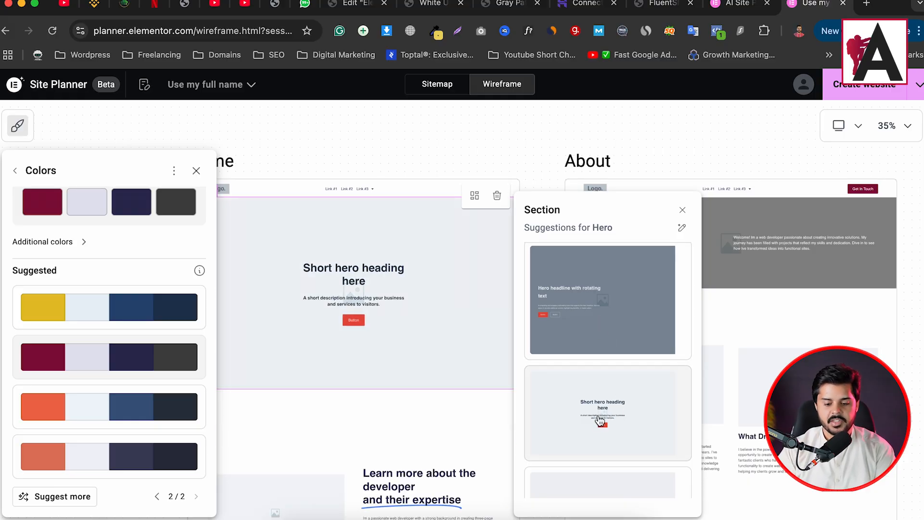
pyautogui.click(599, 420)
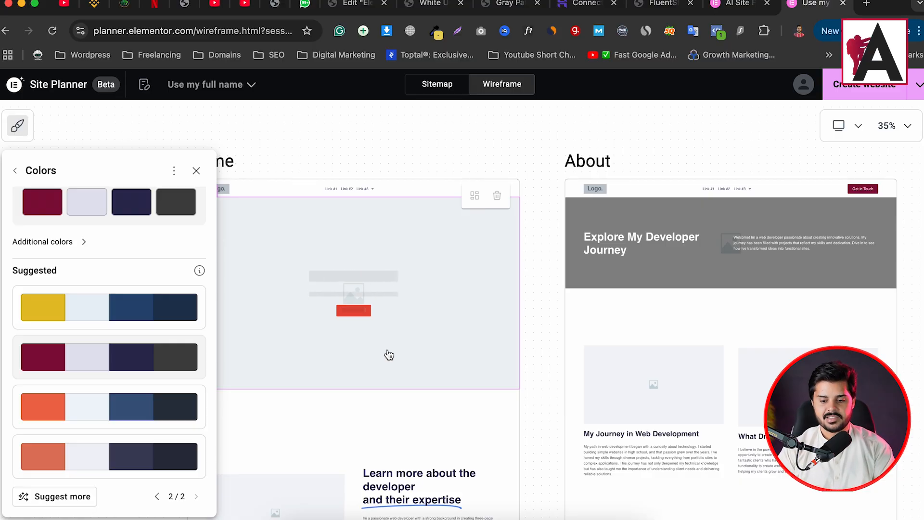
pyautogui.scroll(-5, 417, 254)
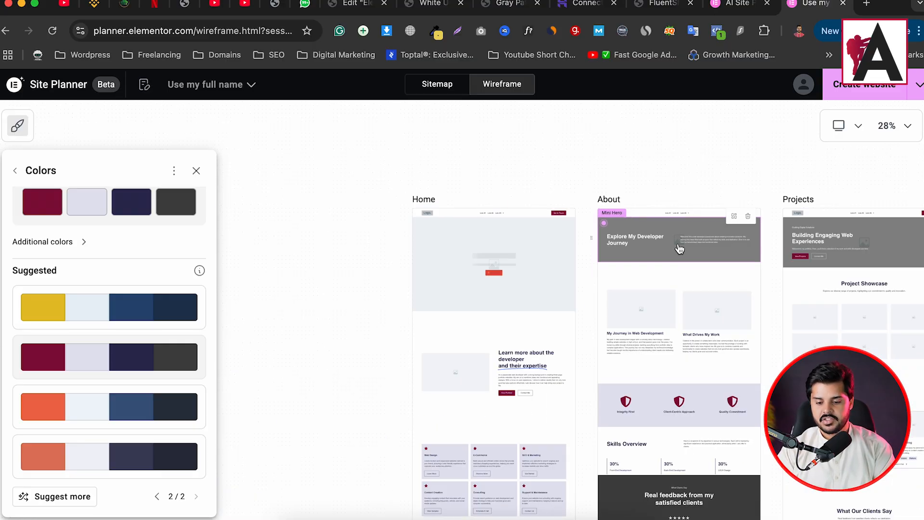
pyautogui.moveTo(100, 230); pyautogui.dragTo(150, 297)
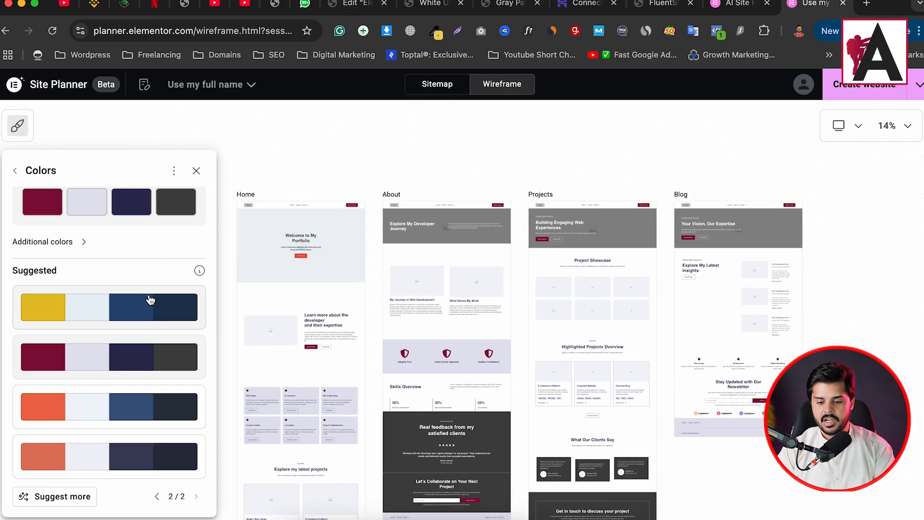
# Step: Start creating the website by importing the kit to an existing site, choosing to download and apply it manually
pyautogui.click(919, 85)
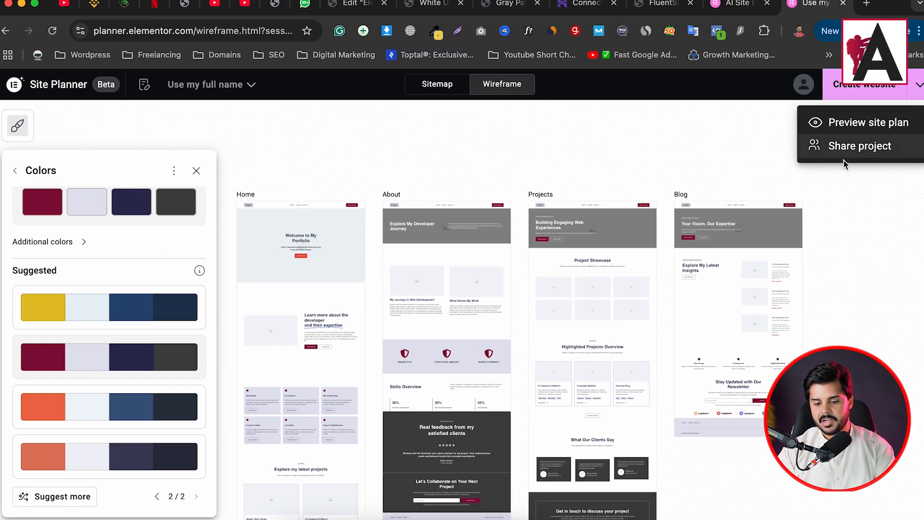
pyautogui.click(889, 174)
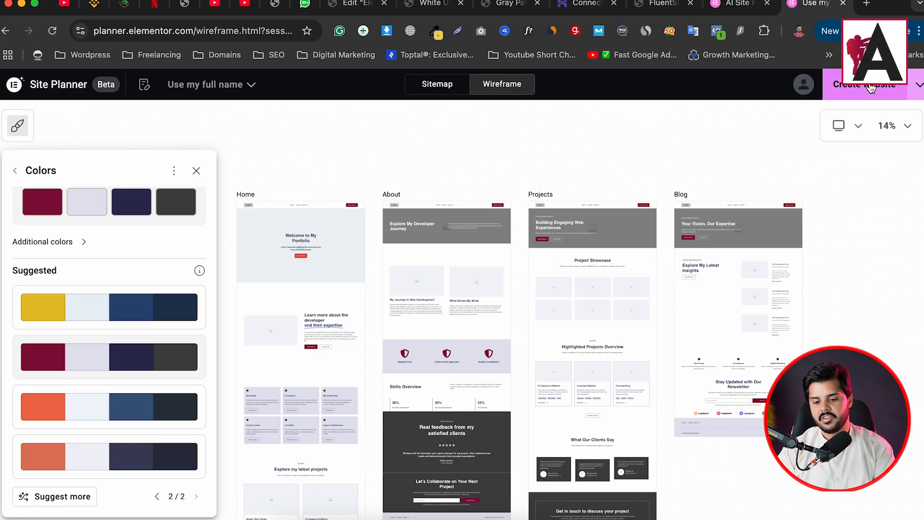
pyautogui.click(864, 90)
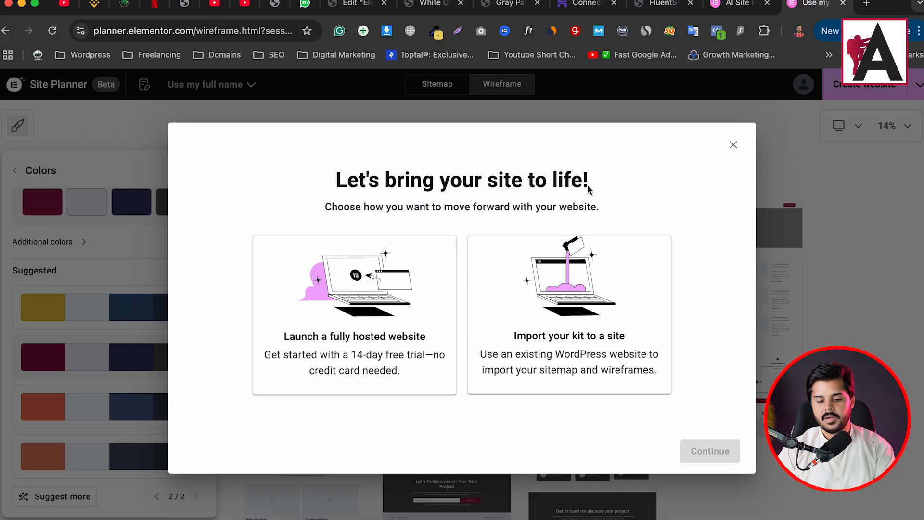
pyautogui.moveTo(338, 179); pyautogui.dragTo(593, 205)
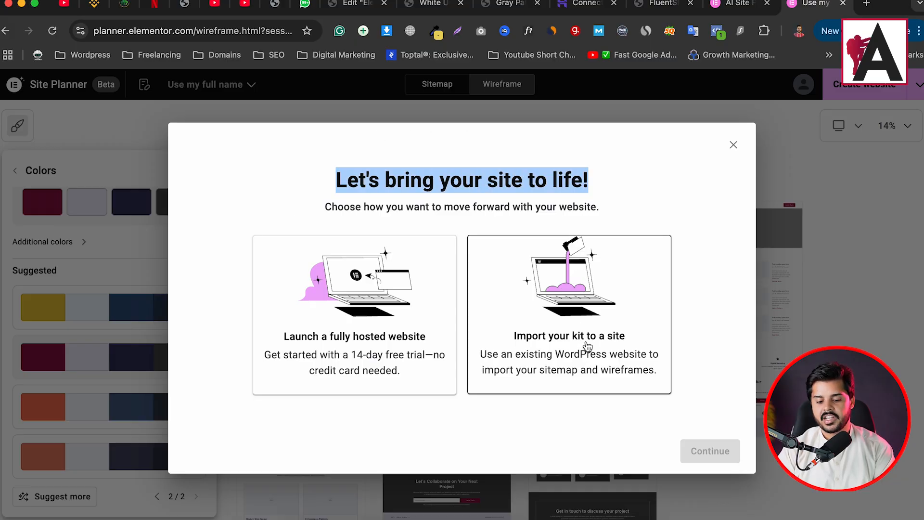
pyautogui.click(586, 314)
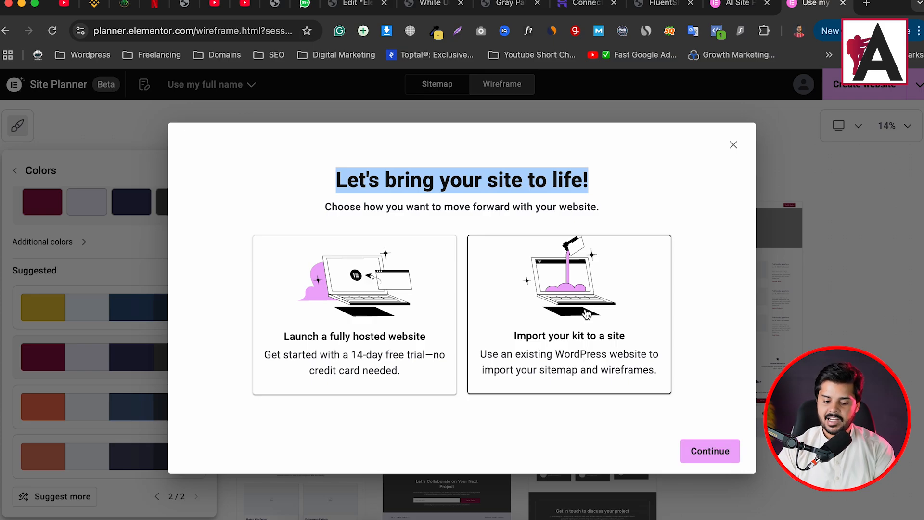
pyautogui.click(715, 450)
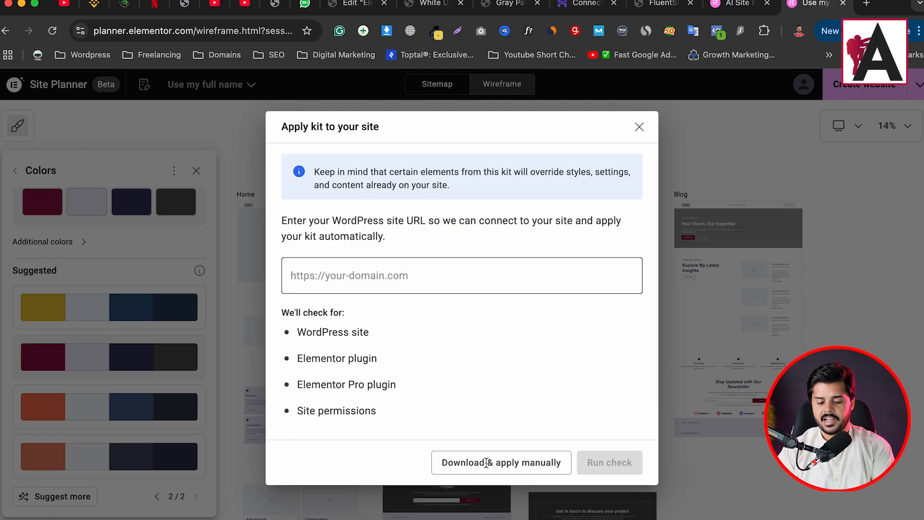
pyautogui.click(555, 463)
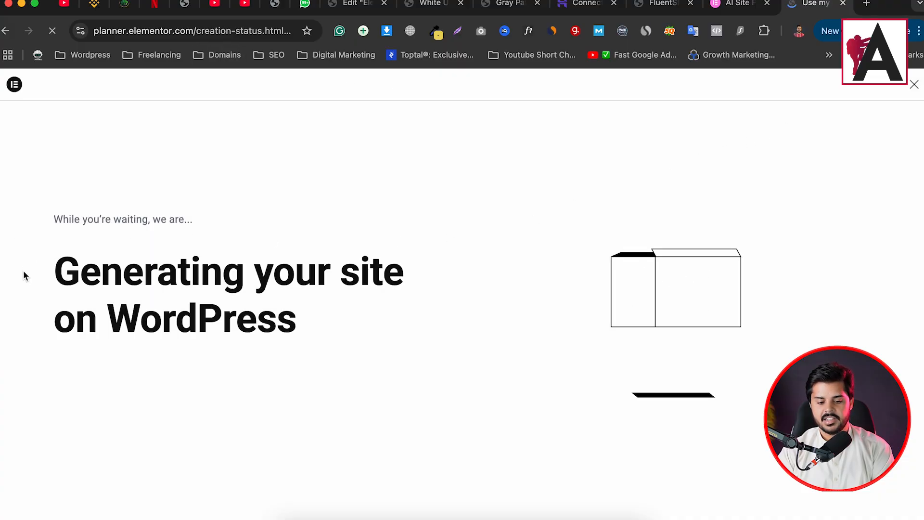
pyautogui.moveTo(24, 272); pyautogui.dragTo(479, 288)
pyautogui.click(482, 287)
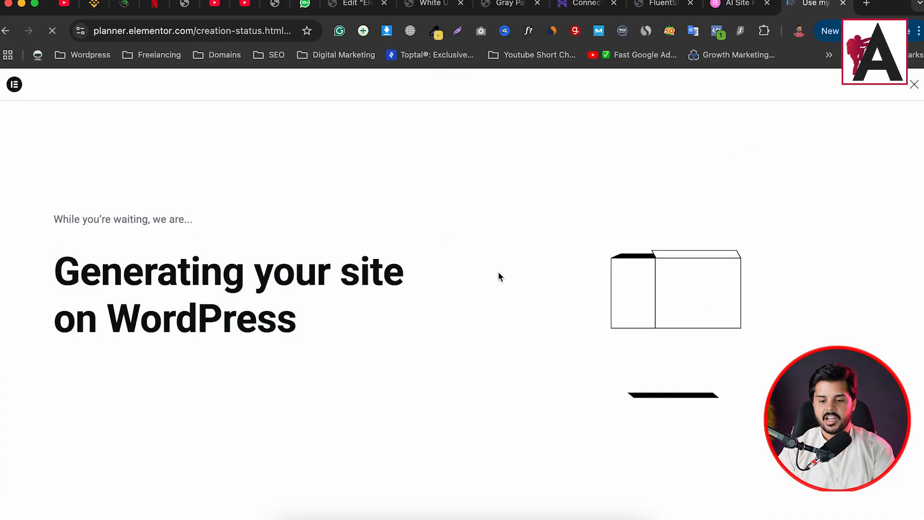
# Step: Switch to the WordPress dashboard and open Elementor's Website Templates tools at the "Import website templates" section
pyautogui.click(663, 5)
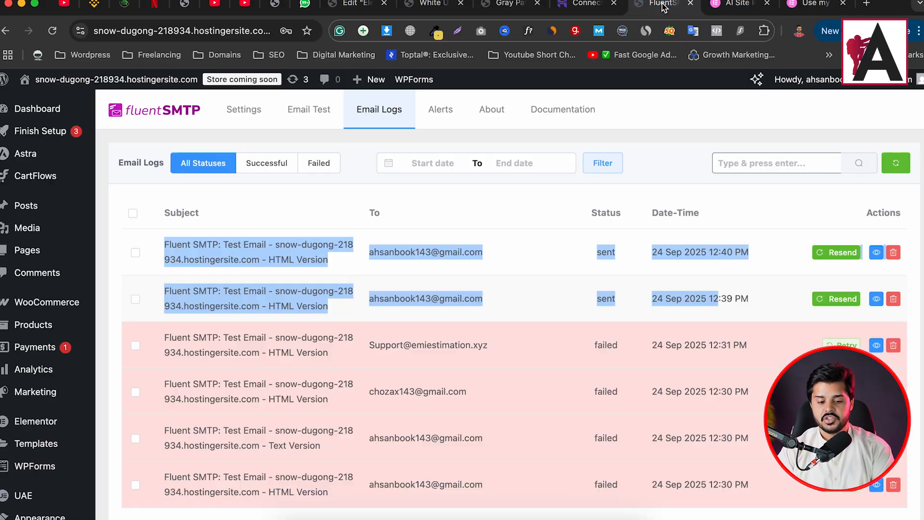
pyautogui.scroll(-5, 57, 321)
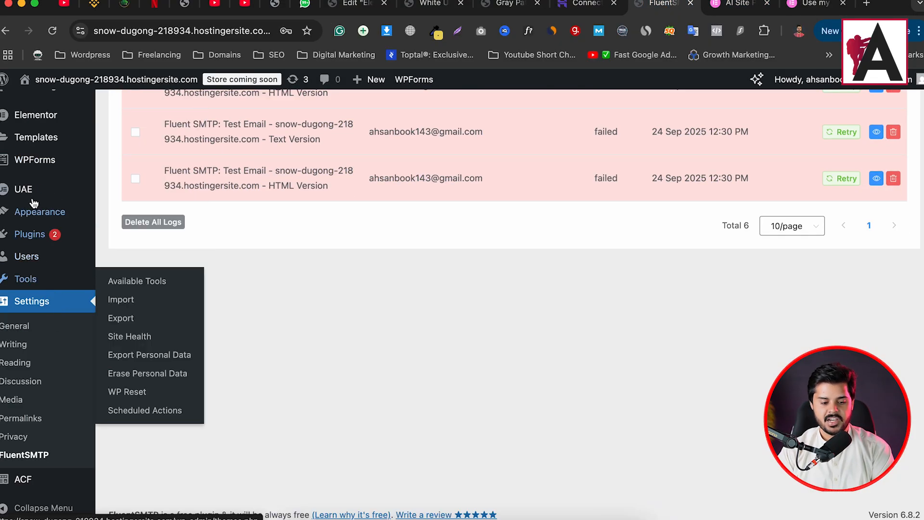
pyautogui.moveTo(58, 120)
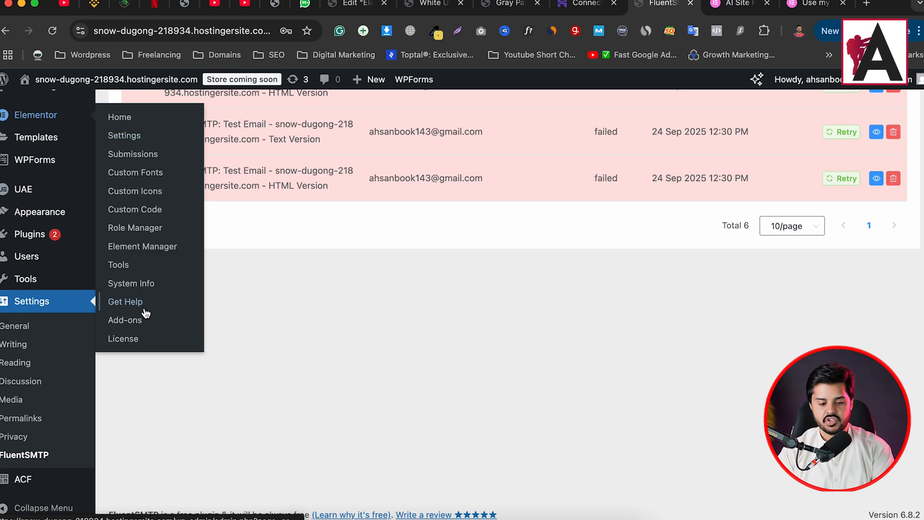
pyautogui.click(180, 269)
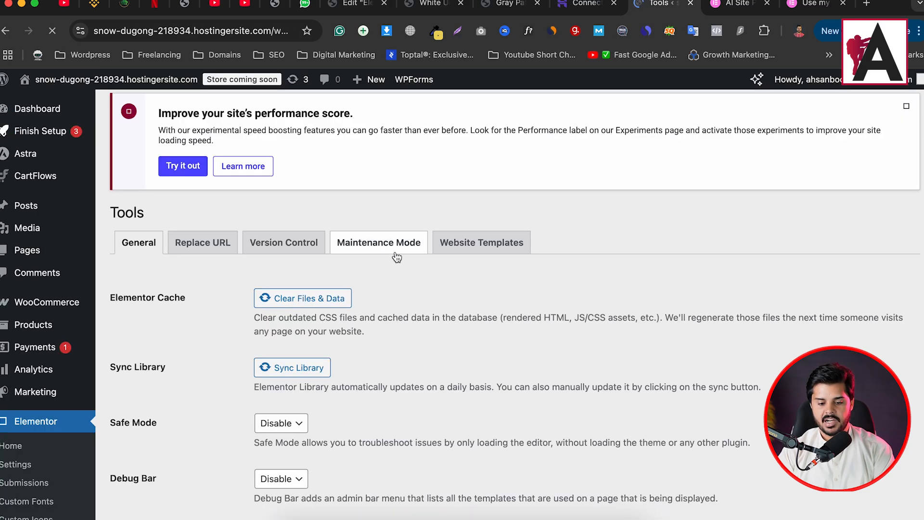
pyautogui.click(473, 263)
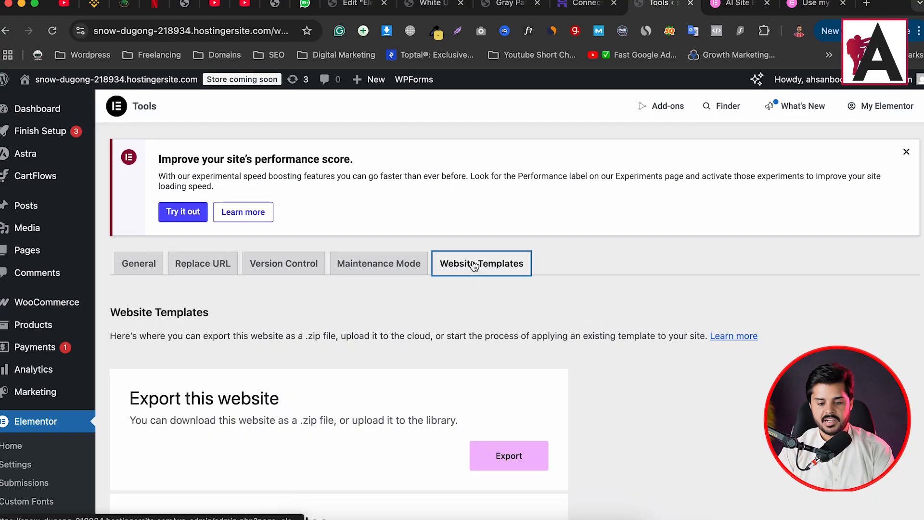
pyautogui.scroll(-5, 242, 264)
pyautogui.moveTo(141, 279); pyautogui.dragTo(353, 287)
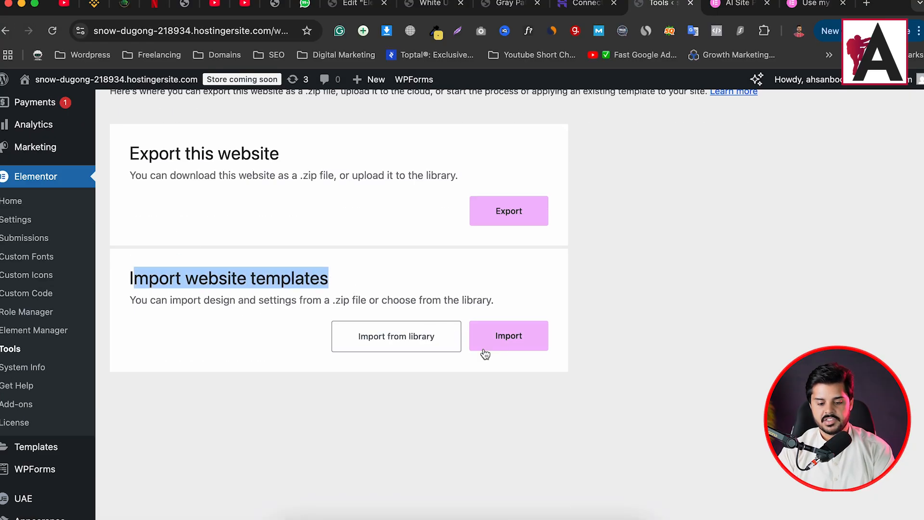
# Step: Return to the Site Planner's kit export page and place its browser tab directly beside the WordPress Tools tab
pyautogui.click(758, 5)
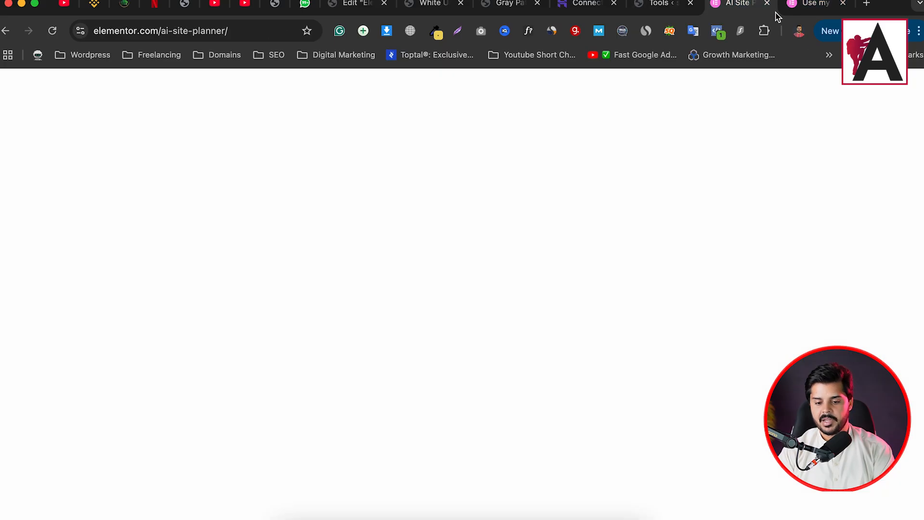
pyautogui.click(793, 5)
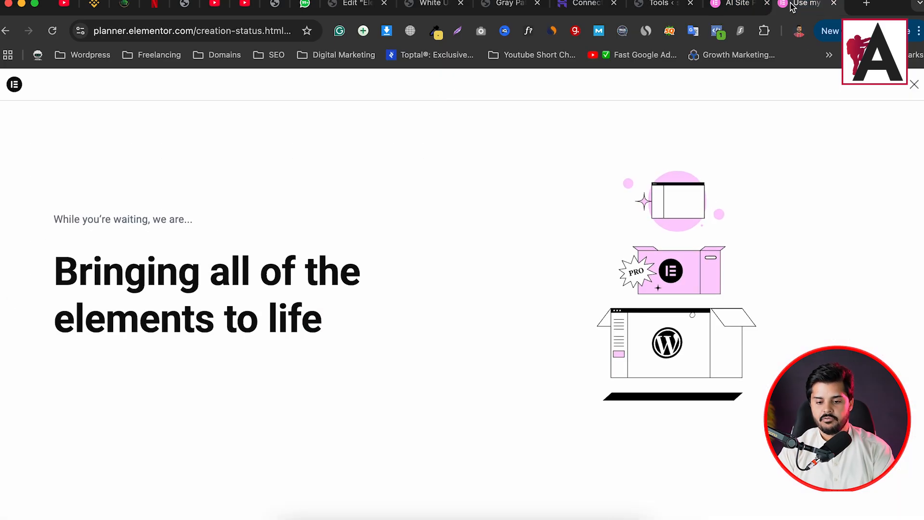
pyautogui.moveTo(792, 6); pyautogui.dragTo(724, 6)
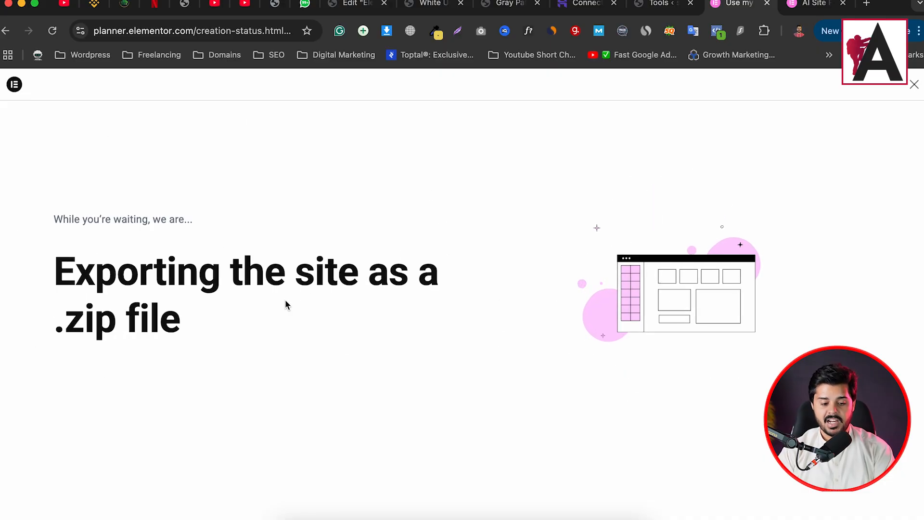
pyautogui.moveTo(41, 277); pyautogui.dragTo(181, 327)
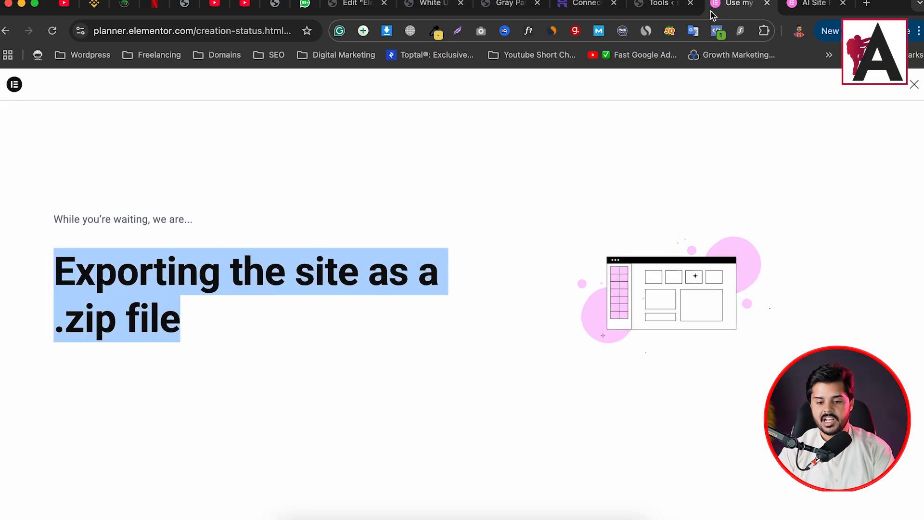
pyautogui.click(660, 4)
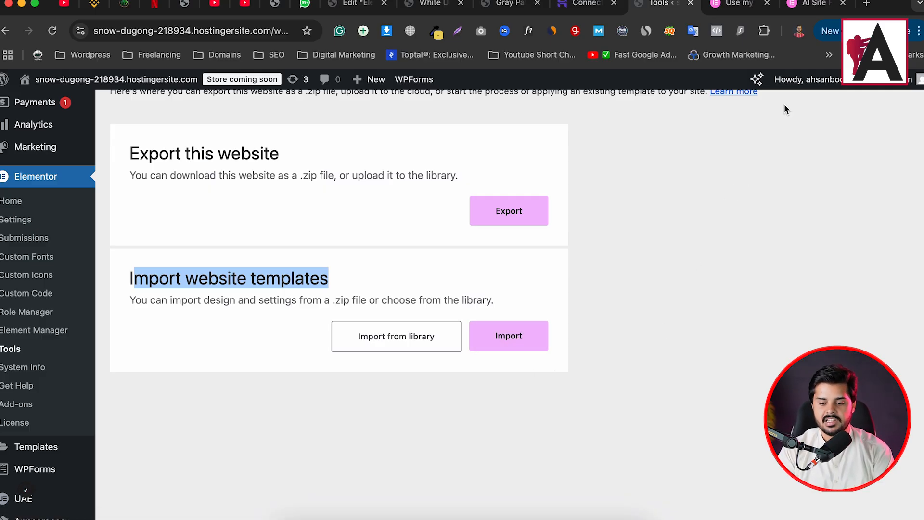
pyautogui.click(813, 4)
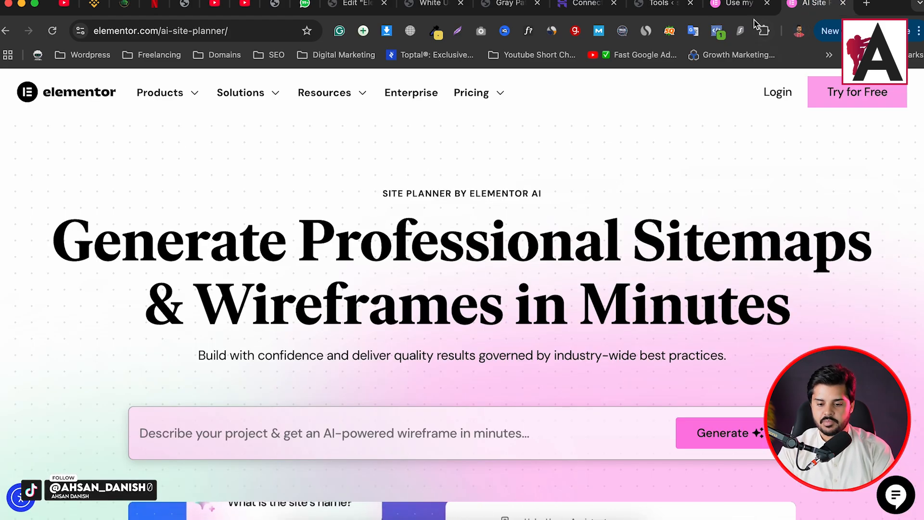
pyautogui.click(736, 4)
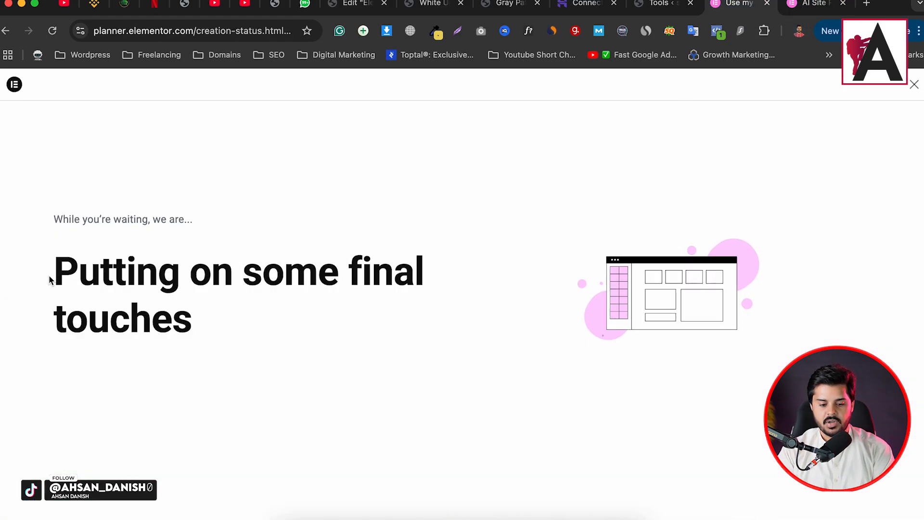
pyautogui.moveTo(50, 280); pyautogui.dragTo(311, 307)
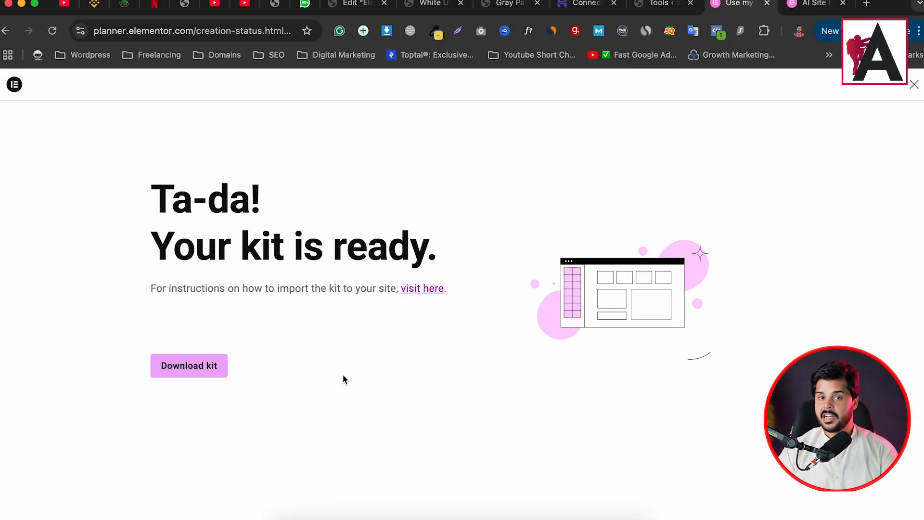
# Step: Download the ready kit from the Site Planner and open Elementor's website template import page in WordPress
pyautogui.click(184, 365)
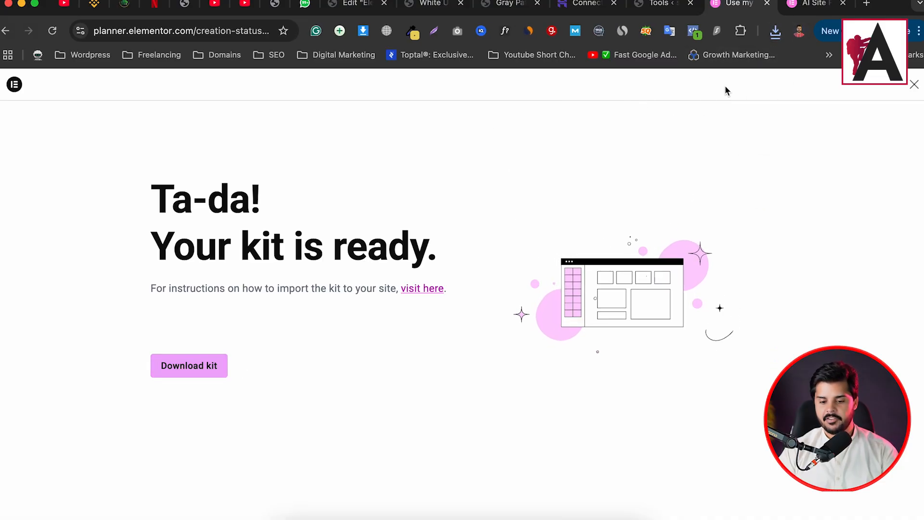
pyautogui.click(774, 31)
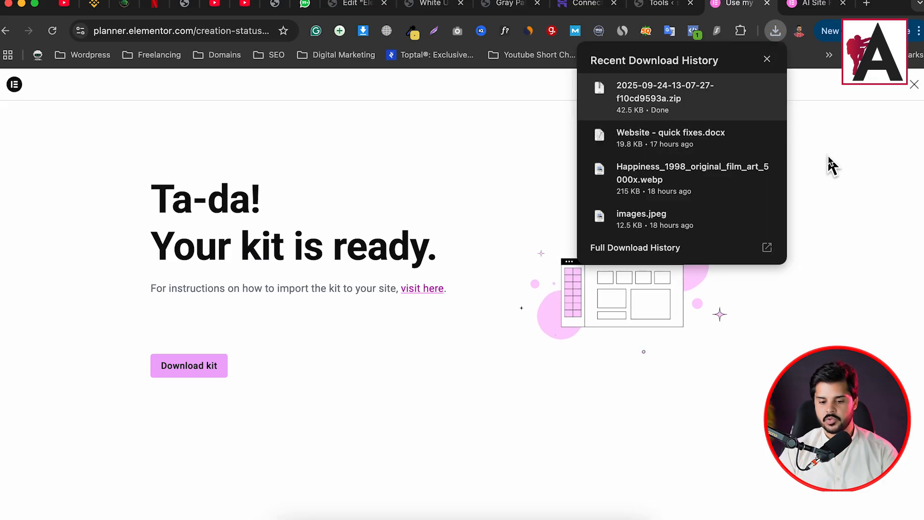
pyautogui.click(659, 3)
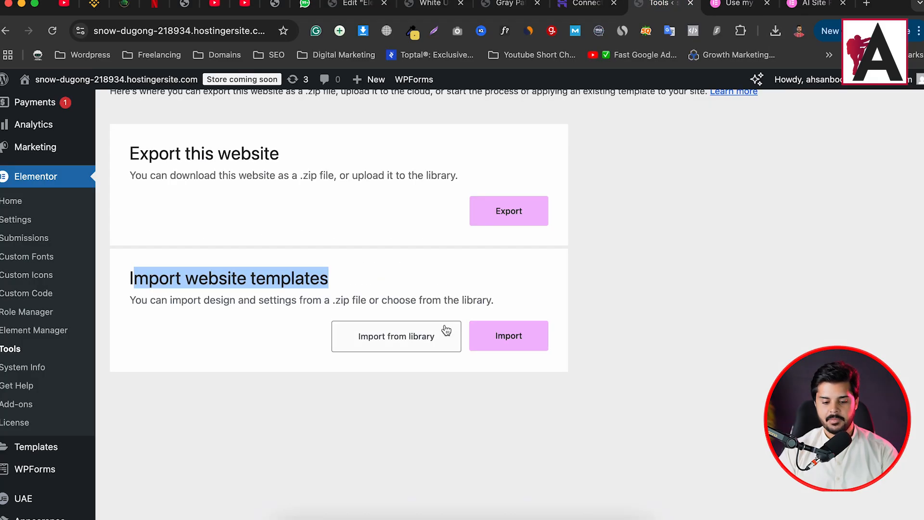
pyautogui.click(503, 342)
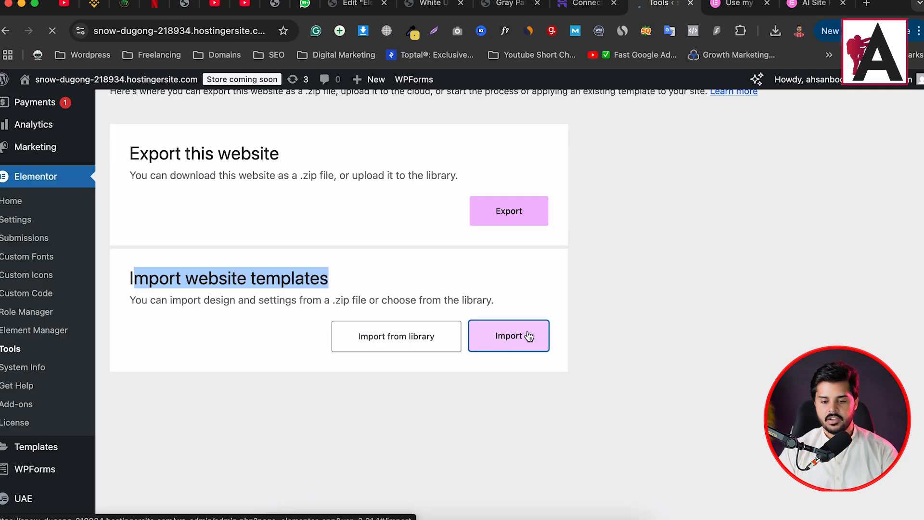
pyautogui.scroll(-1, 457, 371)
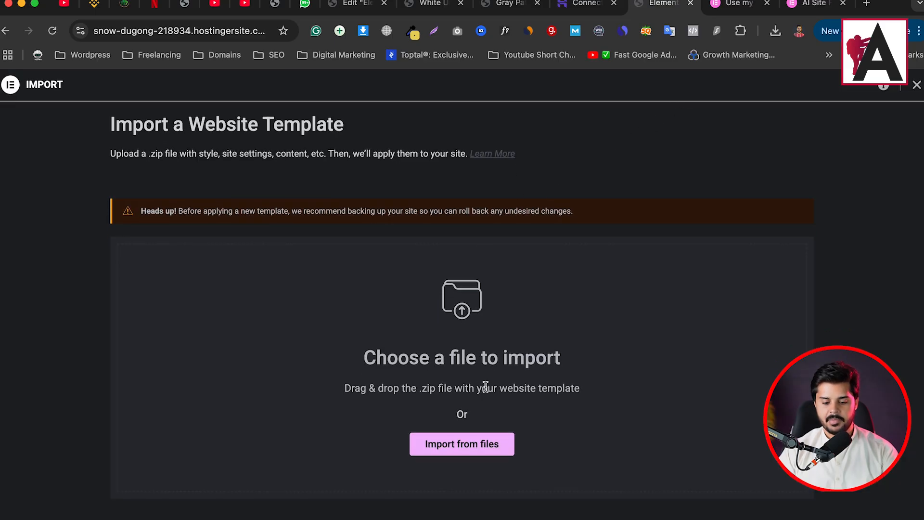
pyautogui.click(774, 30)
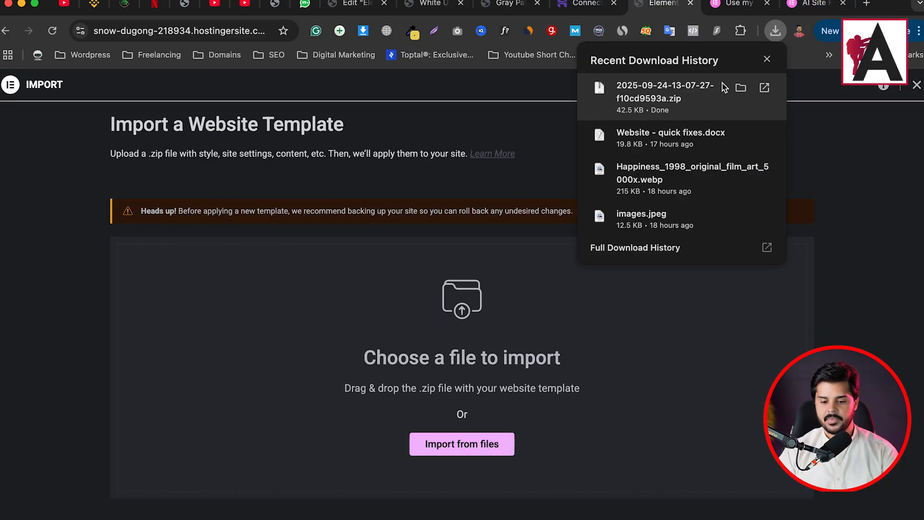
pyautogui.moveTo(679, 102); pyautogui.dragTo(479, 432)
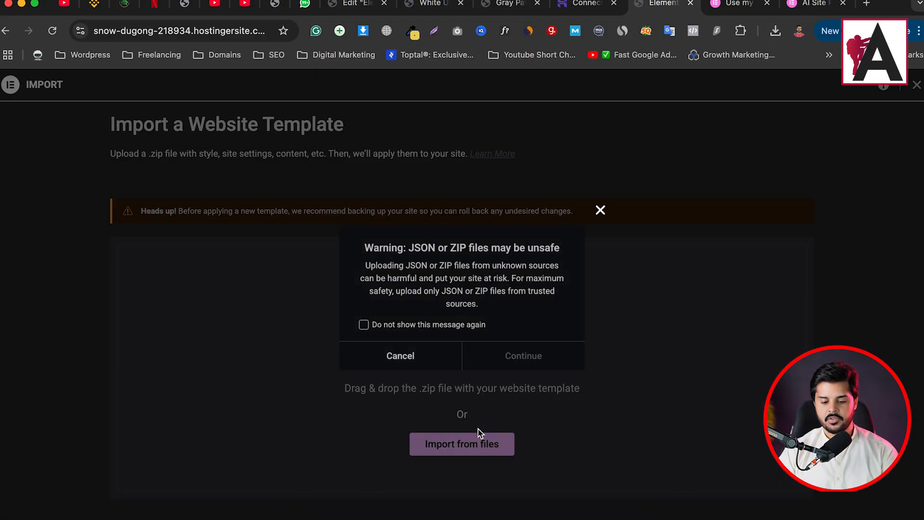
pyautogui.click(377, 326)
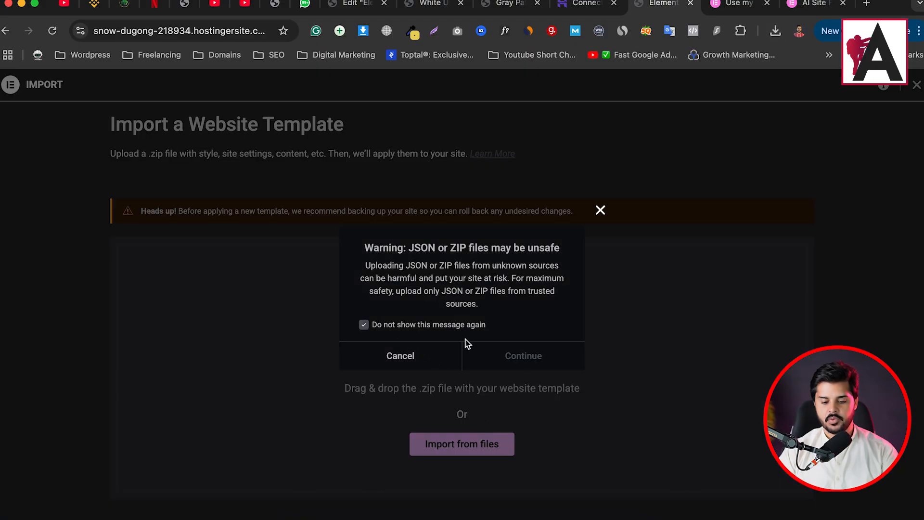
pyautogui.click(541, 362)
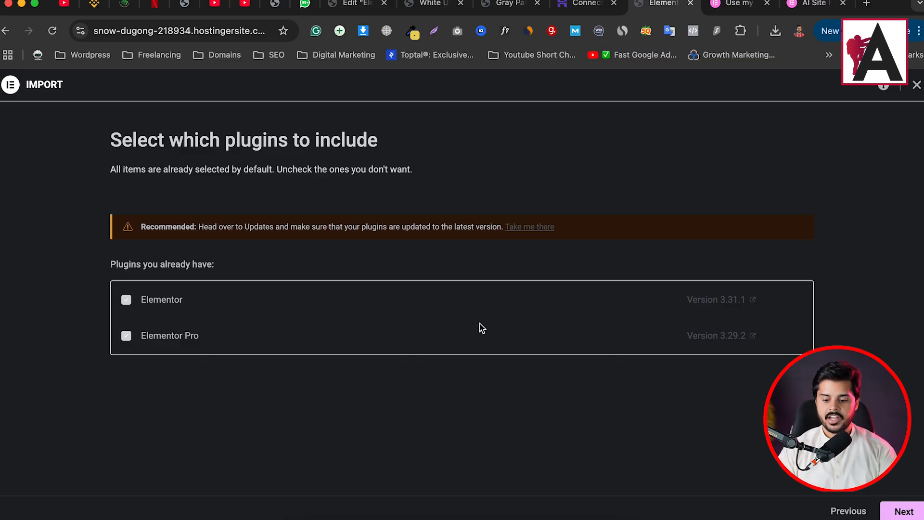
# Step: Import the kit with the listed plugins and all parts (Templates, Content, Site Settings), skipping the unfiltered file uploads
pyautogui.click(920, 517)
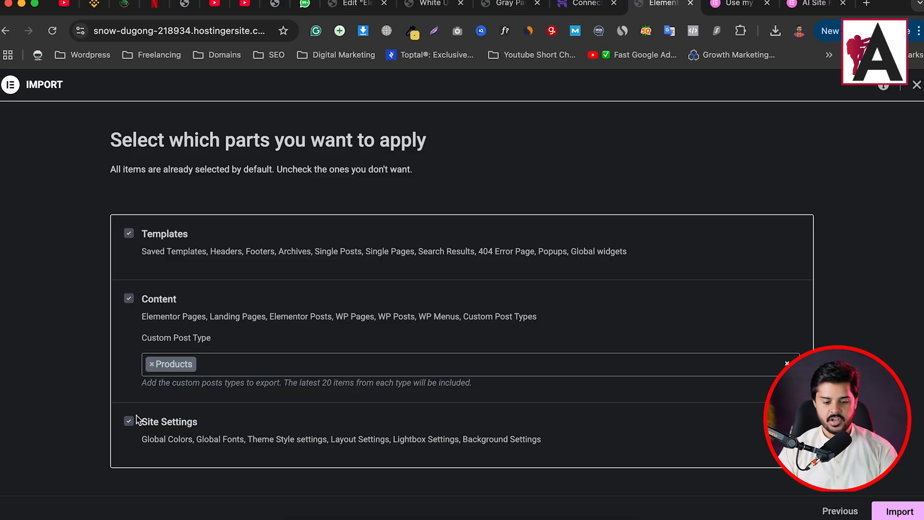
pyautogui.click(899, 511)
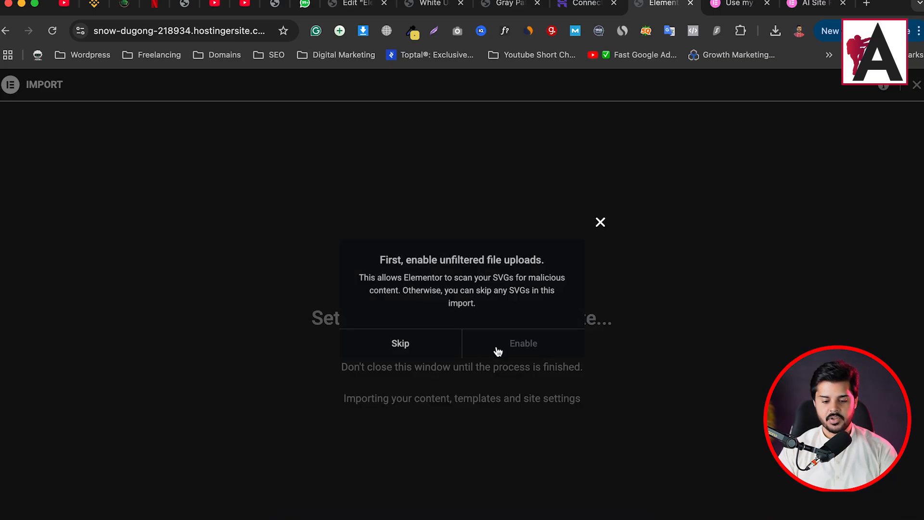
pyautogui.click(401, 344)
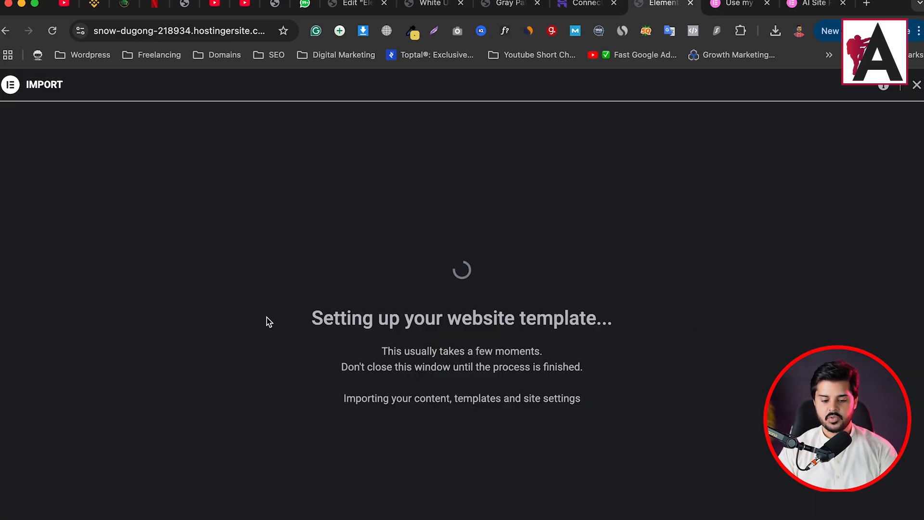
pyautogui.moveTo(299, 320); pyautogui.dragTo(613, 322)
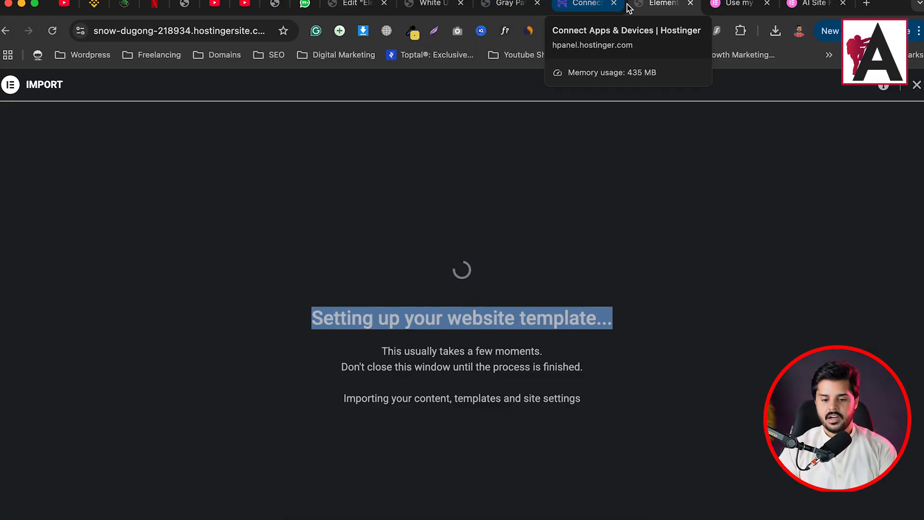
# Step: Open the WordPress site's home address, snow-dugong-218934.hostingersite.com, in a new browser tab
pyautogui.click(220, 28)
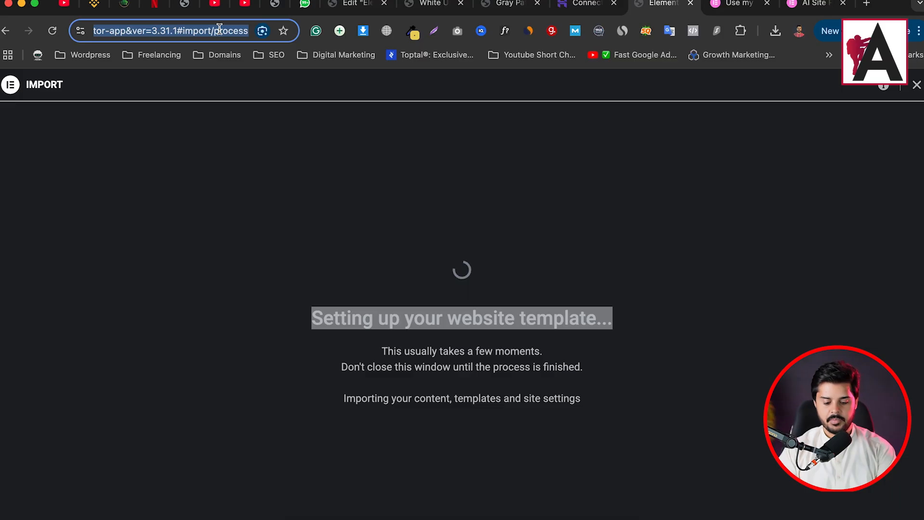
pyautogui.click(826, 8)
pyautogui.press('super+t')
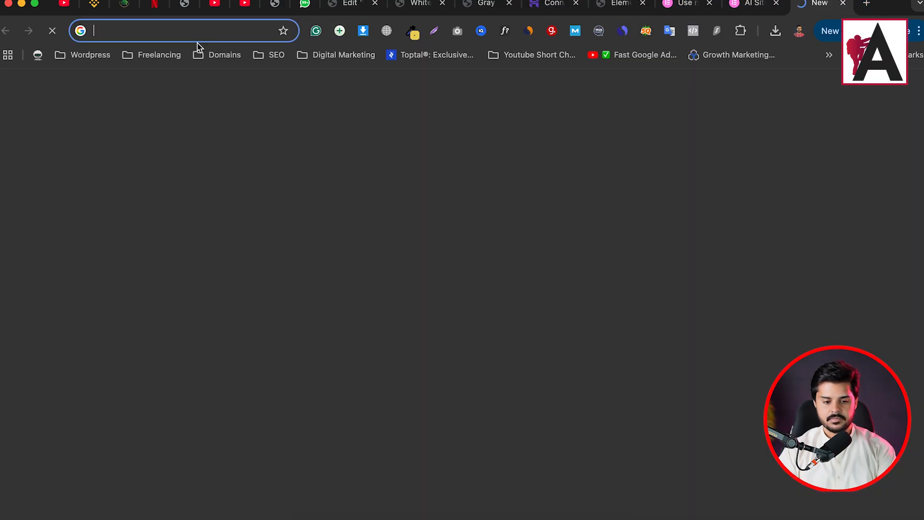
pyautogui.press('super+v')
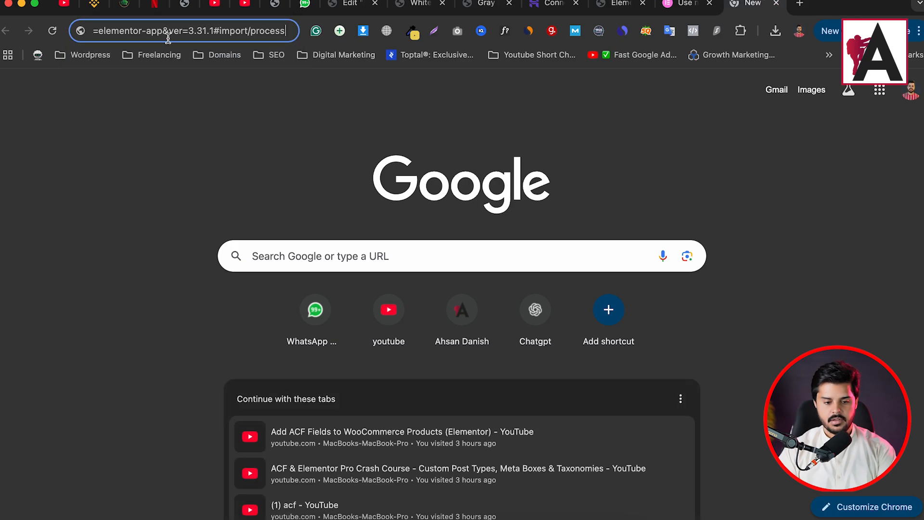
pyautogui.moveTo(126, 35); pyautogui.dragTo(544, 38)
pyautogui.press('BackSpace')
pyautogui.press('BackSpace')
pyautogui.press('BackSpace')
pyautogui.press('BackSpace')
pyautogui.press('BackSpace')
pyautogui.press('BackSpace')
pyautogui.press('BackSpace')
pyautogui.press('BackSpace')
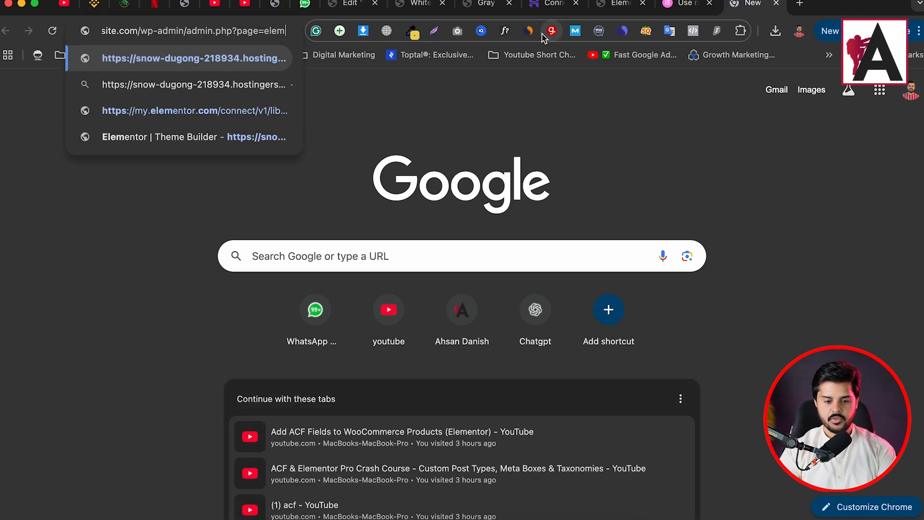
pyautogui.press('BackSpace')
pyautogui.press('BackSpace')
pyautogui.press('BackSpace')
pyautogui.press('BackSpace')
pyautogui.press('BackSpace')
pyautogui.press('BackSpace')
pyautogui.press('BackSpace')
pyautogui.press('BackSpace')
pyautogui.press('BackSpace')
pyautogui.press('BackSpace')
pyautogui.press('BackSpace')
pyautogui.press('BackSpace')
pyautogui.press('BackSpace')
pyautogui.press('BackSpace')
pyautogui.press('BackSpace')
pyautogui.press('BackSpace')
pyautogui.press('BackSpace')
pyautogui.press('BackSpace')
pyautogui.press('BackSpace')
pyautogui.press('BackSpace')
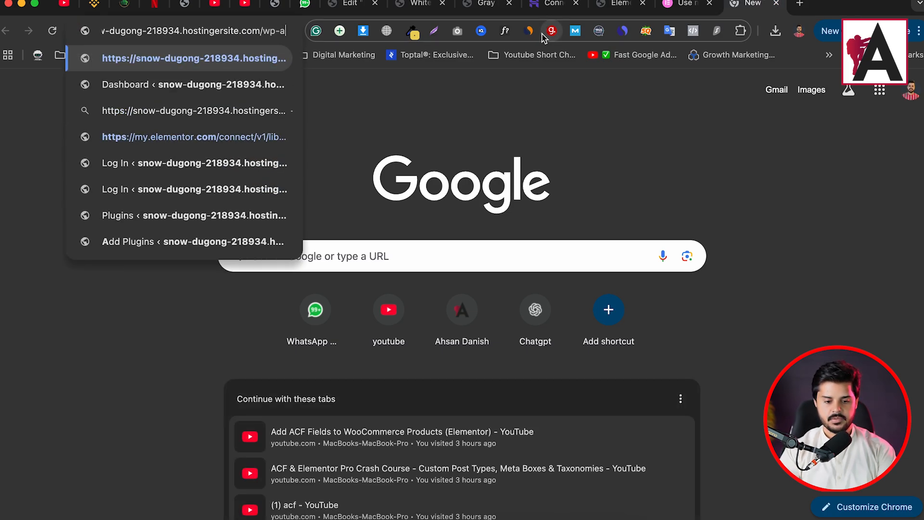
pyautogui.press('BackSpace')
pyautogui.press('Return')
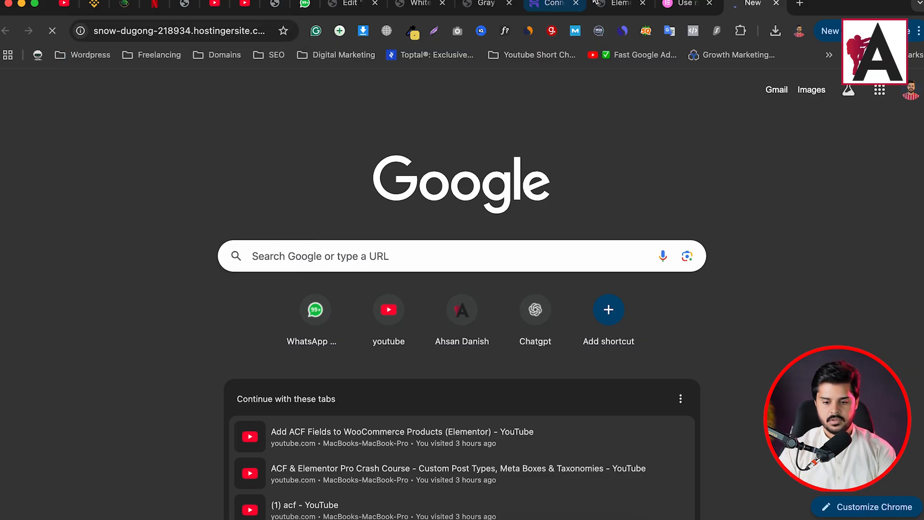
# Step: Return to the kit import page, view the site live, and examine the Home page's header, content and footer
pyautogui.click(616, 8)
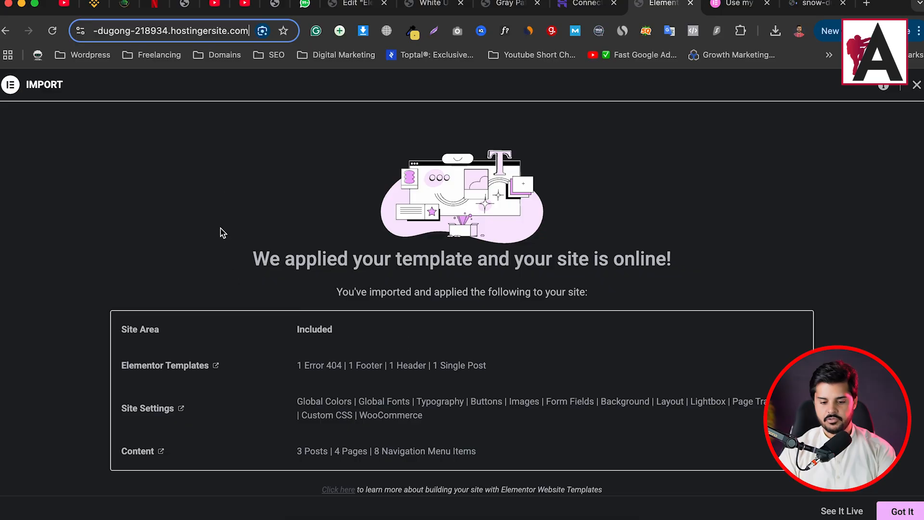
pyautogui.click(838, 512)
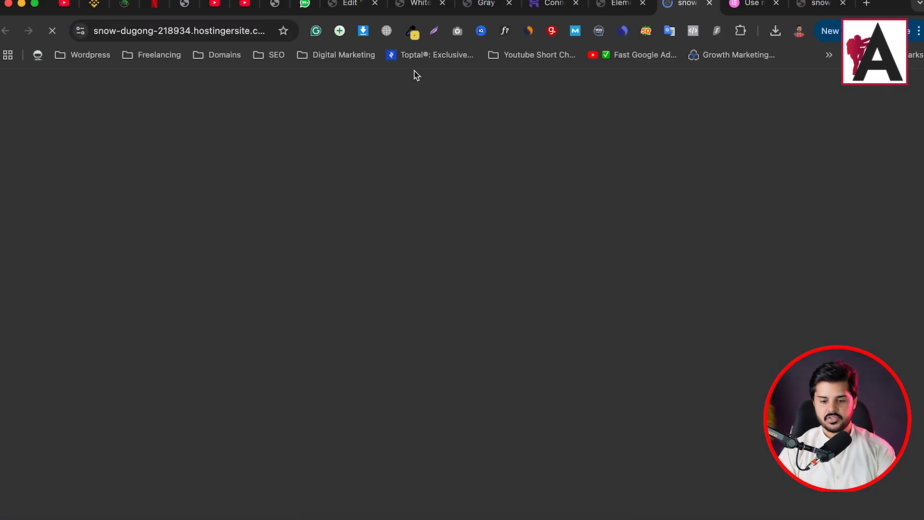
pyautogui.scroll(-6, 555, 242)
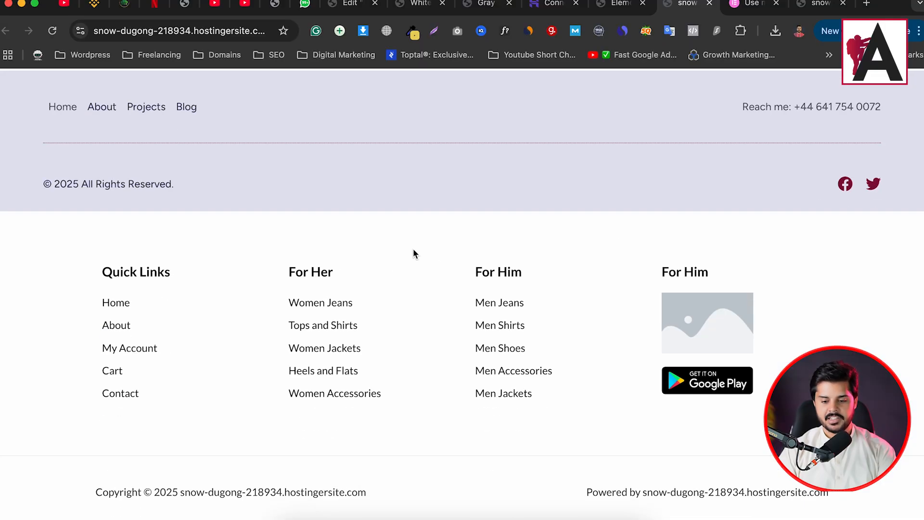
pyautogui.scroll(6, 414, 253)
pyautogui.scroll(-2, 330, 269)
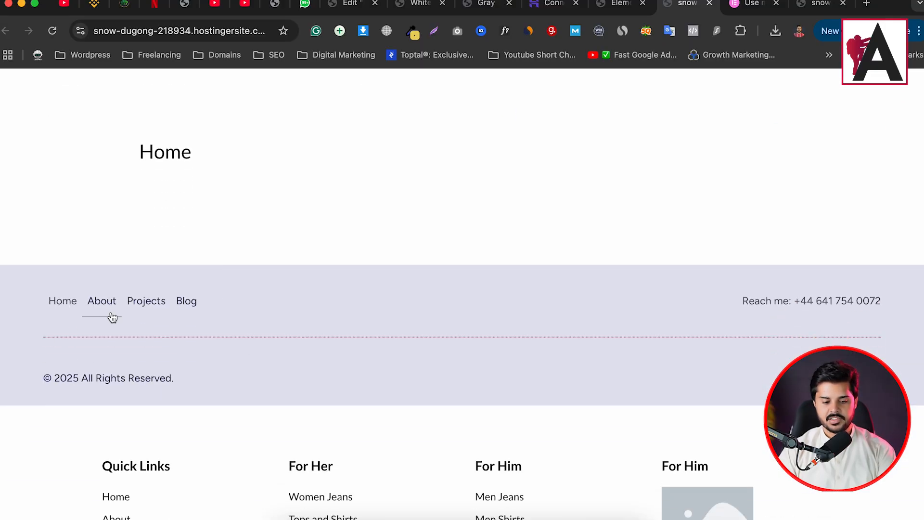
pyautogui.scroll(2, 746, 190)
pyautogui.scroll(-1, 227, 323)
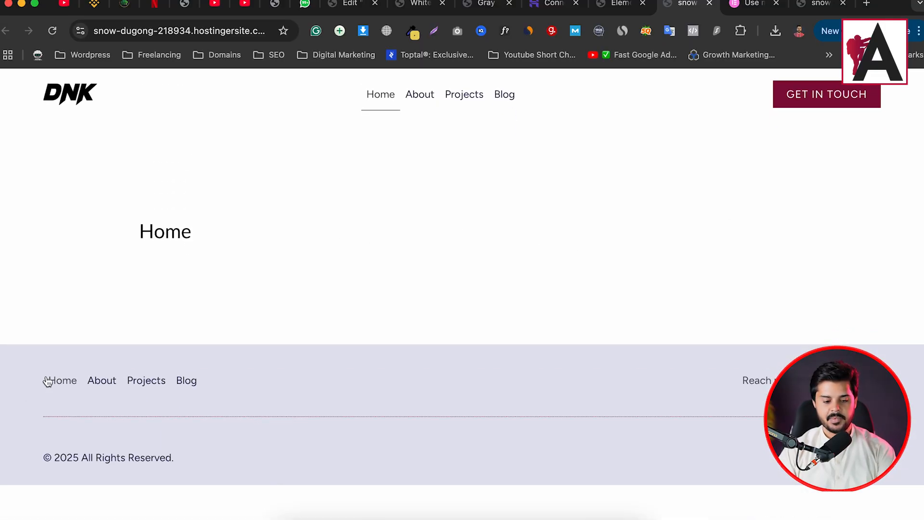
# Step: Open the imported About page and examine its sections from the hero down to the testimonial and contact form
pyautogui.click(102, 380)
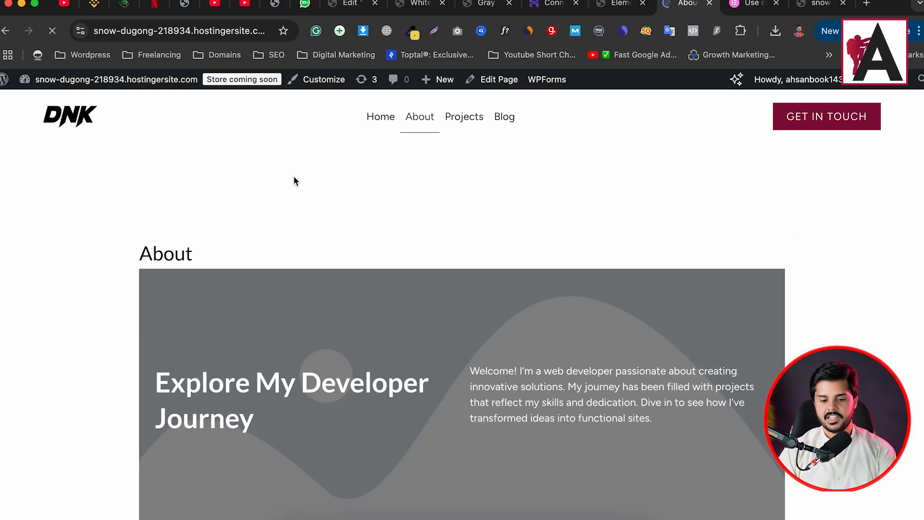
pyautogui.scroll(-5, 416, 245)
pyautogui.scroll(-20, 416, 245)
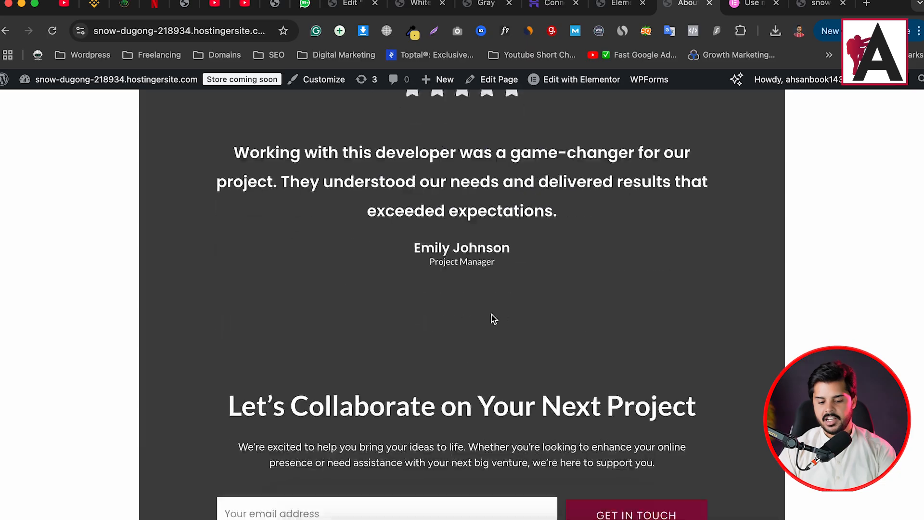
pyautogui.scroll(15, 470, 283)
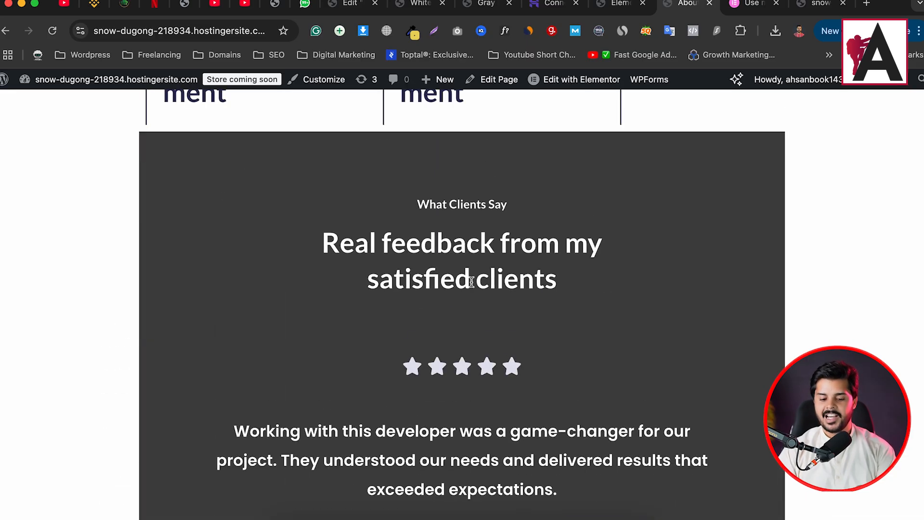
pyautogui.scroll(5, 470, 283)
pyautogui.scroll(4, 472, 286)
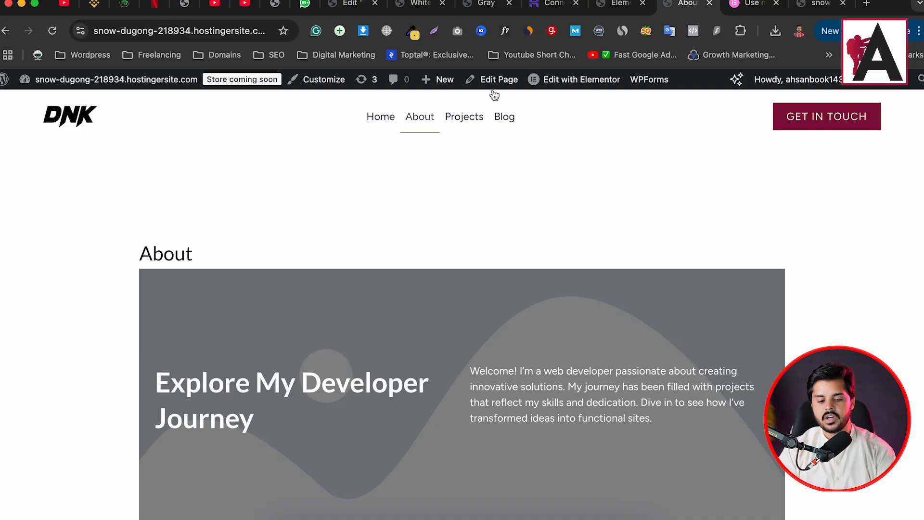
pyautogui.moveTo(580, 87)
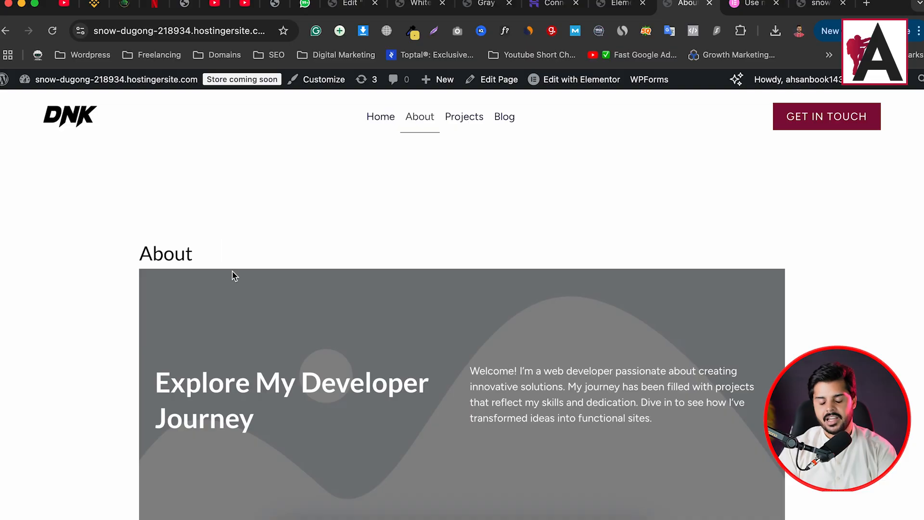
# Step: Return to the Site Planner start page at planner.elementor.com and open the AI Notetaker setup at its meeting link entry
pyautogui.click(752, 5)
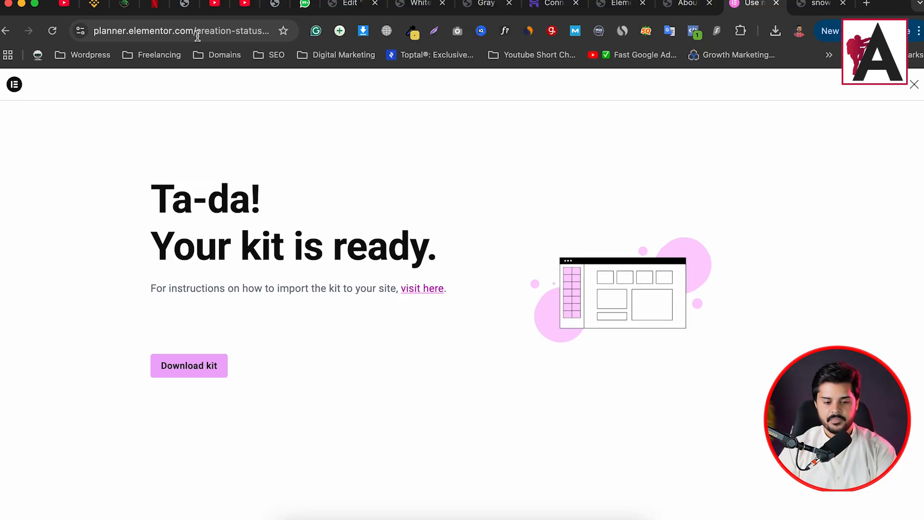
pyautogui.moveTo(196, 34); pyautogui.dragTo(905, 16)
pyautogui.press('BackSpace')
pyautogui.press('Return')
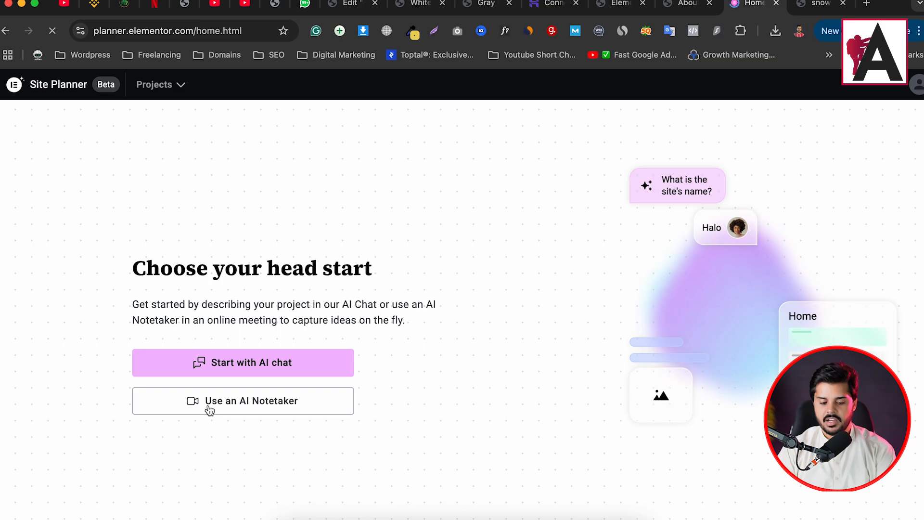
pyautogui.click(280, 407)
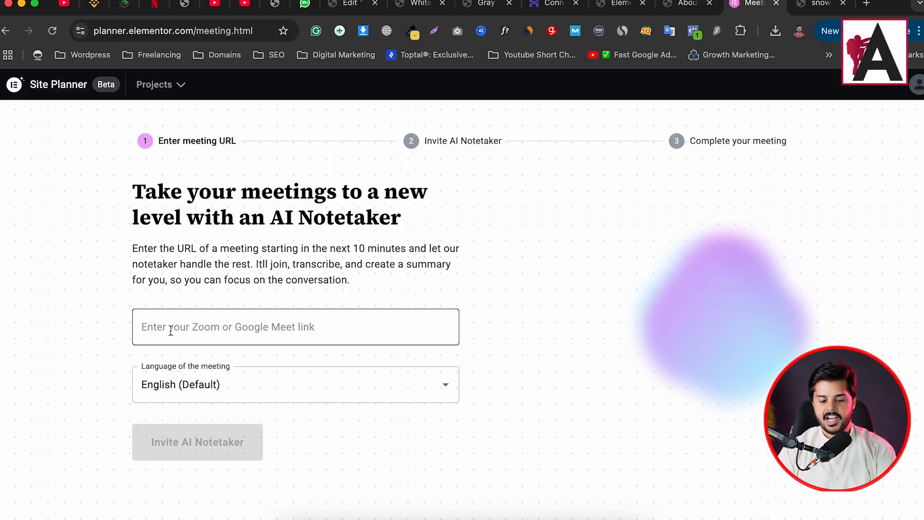
pyautogui.click(185, 327)
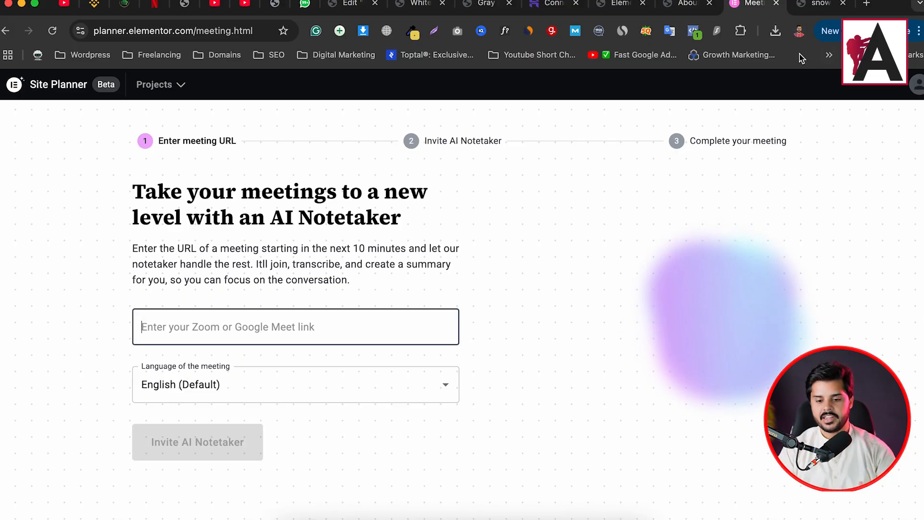
# Step: Open Google Meet in the browser tab showing the WordPress site's Home page and start an instant meeting
pyautogui.click(820, 4)
pyautogui.click(198, 29)
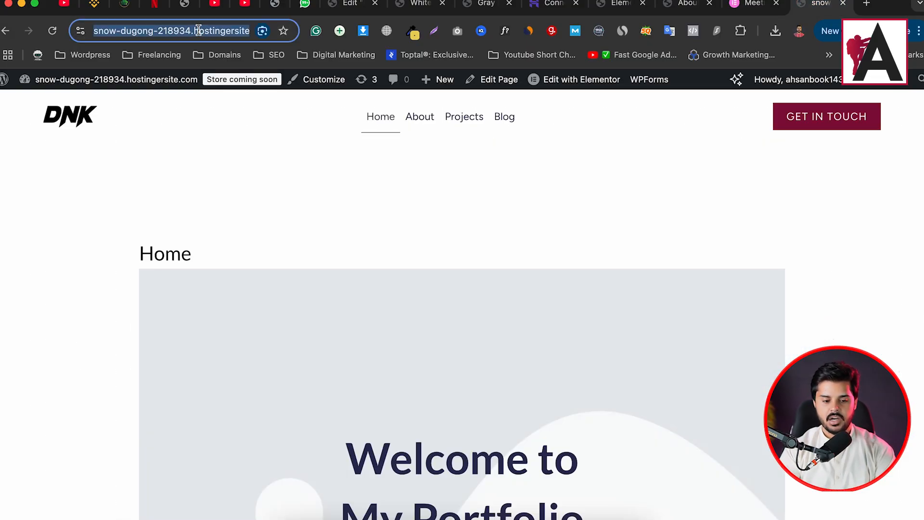
pyautogui.write('meet')
pyautogui.press('Return')
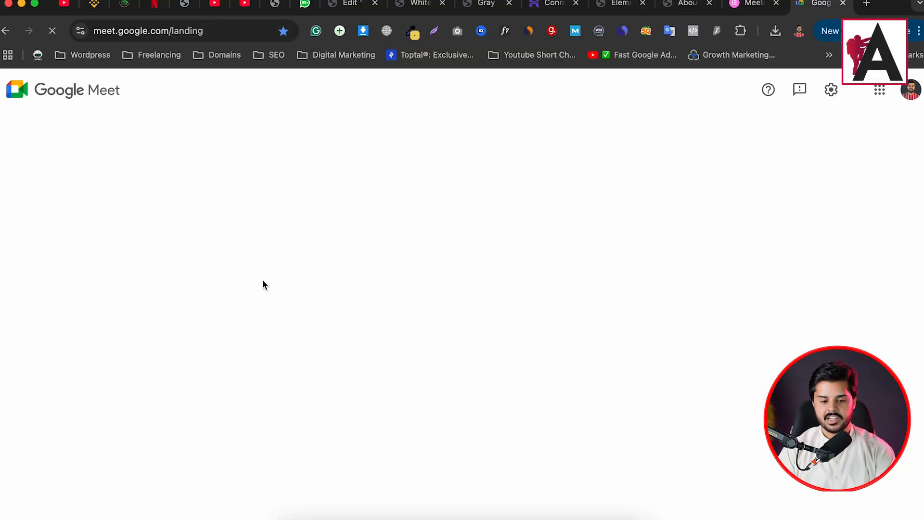
pyautogui.click(379, 278)
pyautogui.click(405, 335)
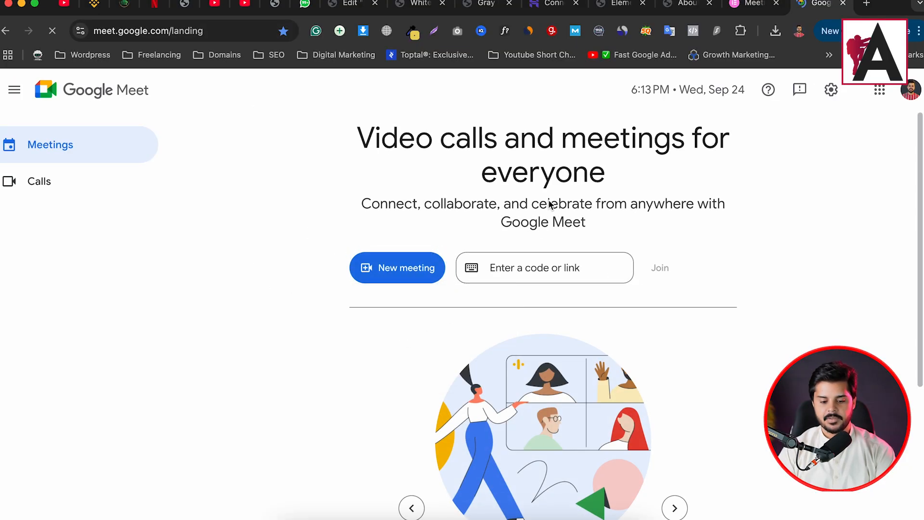
pyautogui.click(175, 29)
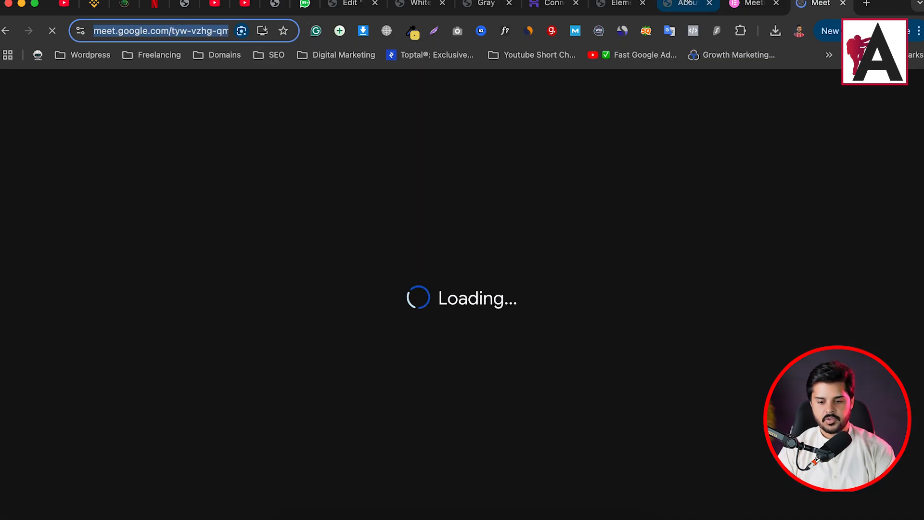
pyautogui.click(745, 5)
pyautogui.click(243, 327)
pyautogui.hotkey('ctrl', 'v')
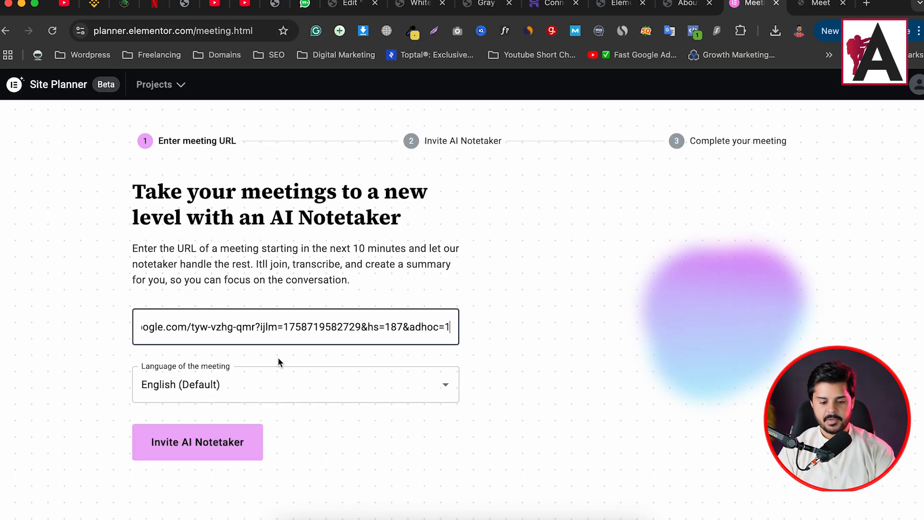
pyautogui.press('super+z')
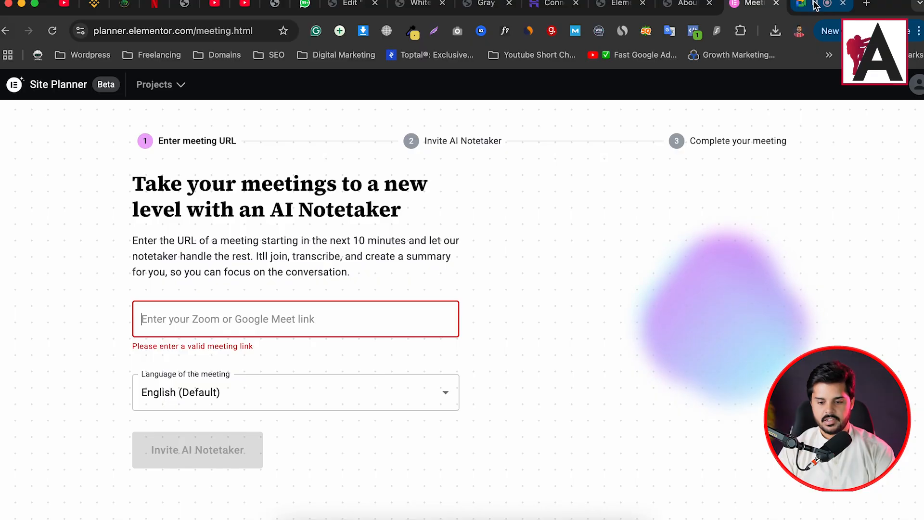
# Step: Copy the running Google Meet meeting's short link into Site Planner and invite the AI Notetaker, keeping English (Default) as the meeting language
pyautogui.click(815, 5)
pyautogui.click(222, 36)
pyautogui.press('super+a')
pyautogui.press('super+c')
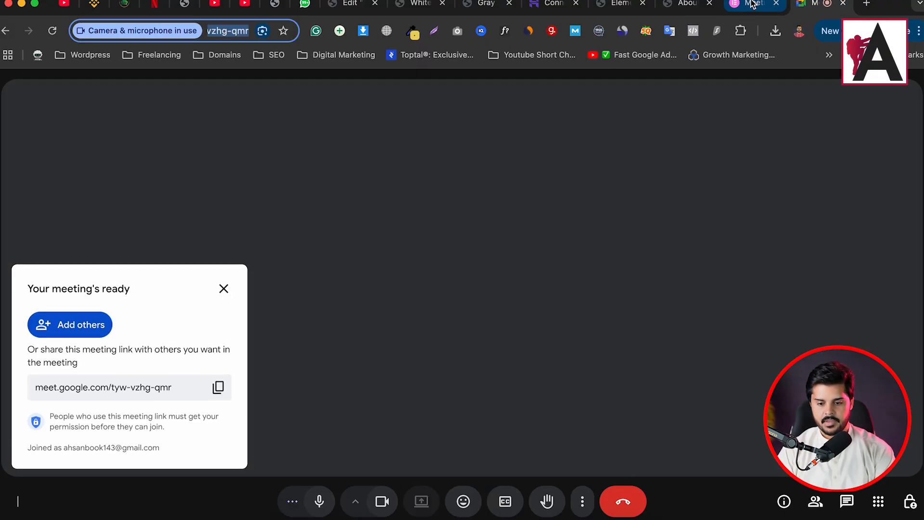
pyautogui.click(752, 4)
pyautogui.click(283, 332)
pyautogui.press('super+v')
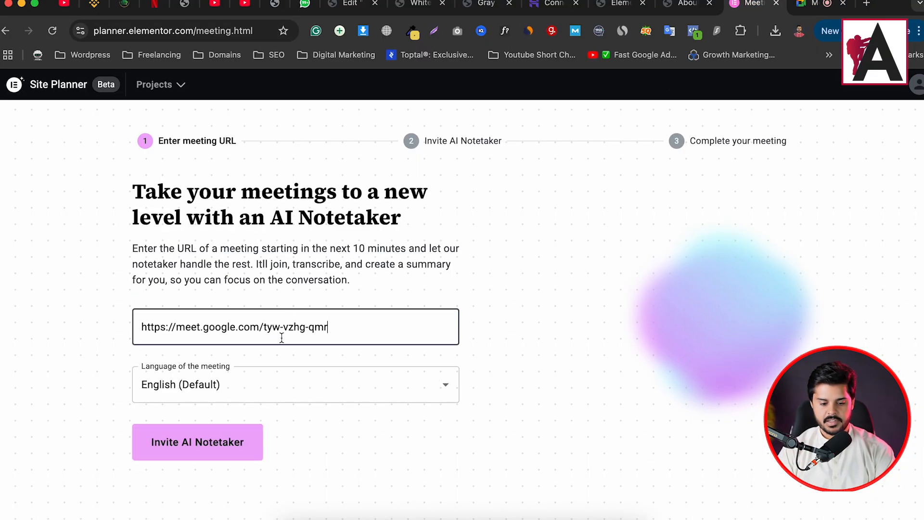
pyautogui.click(214, 440)
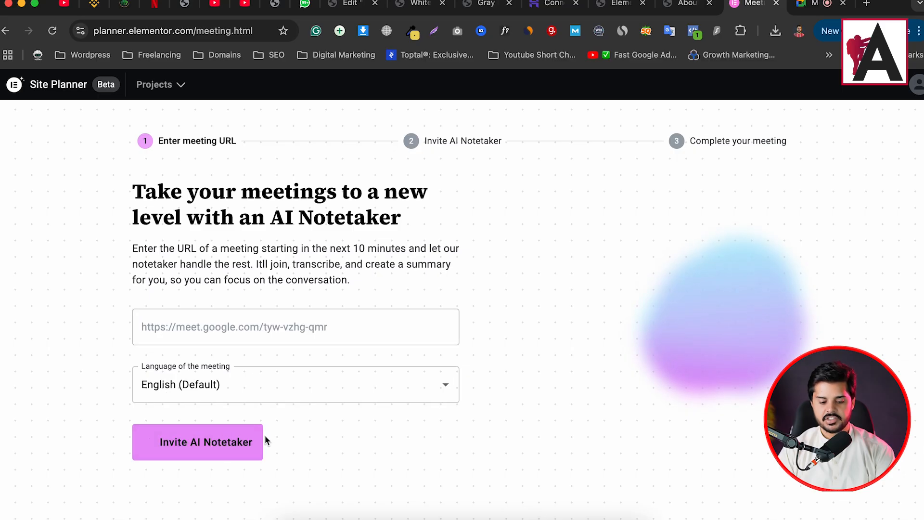
# Step: Dismiss the meeting-ready notice in Google Meet, turn off the camera, and admit the Notetaker from the waiting participants
pyautogui.click(813, 4)
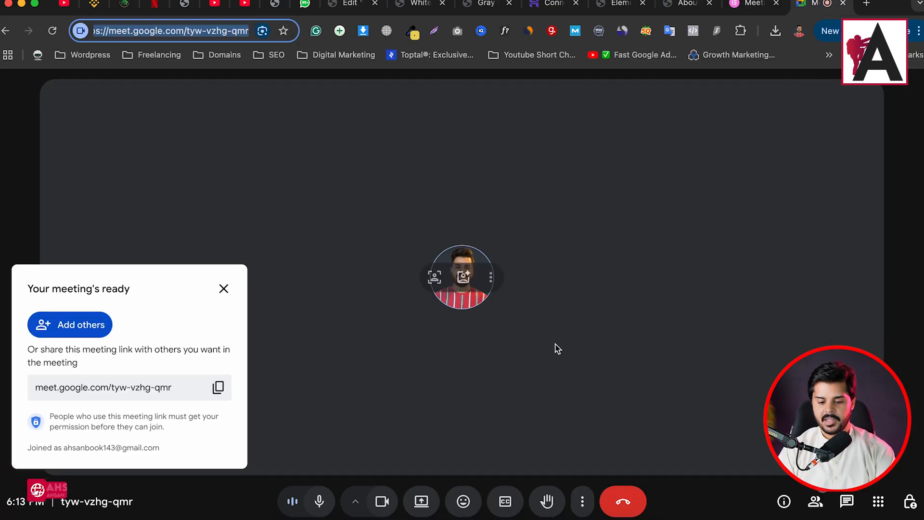
pyautogui.click(225, 289)
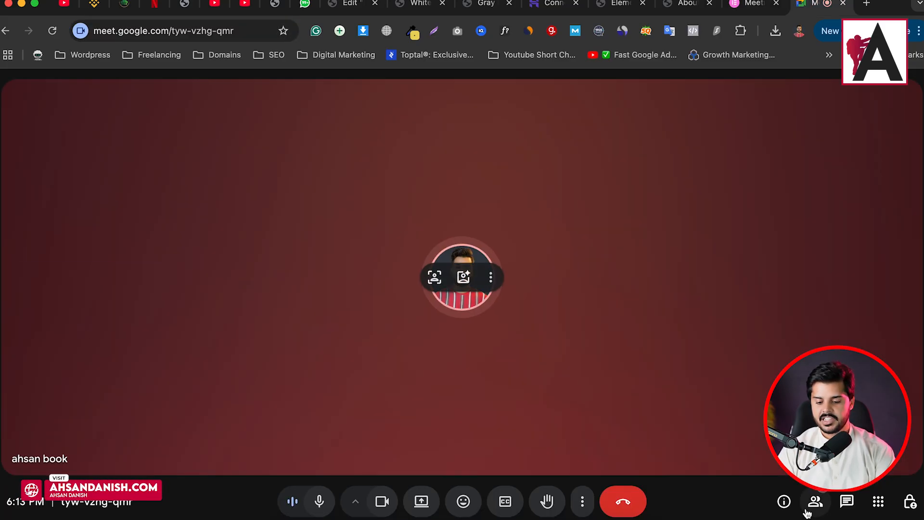
pyautogui.click(746, 10)
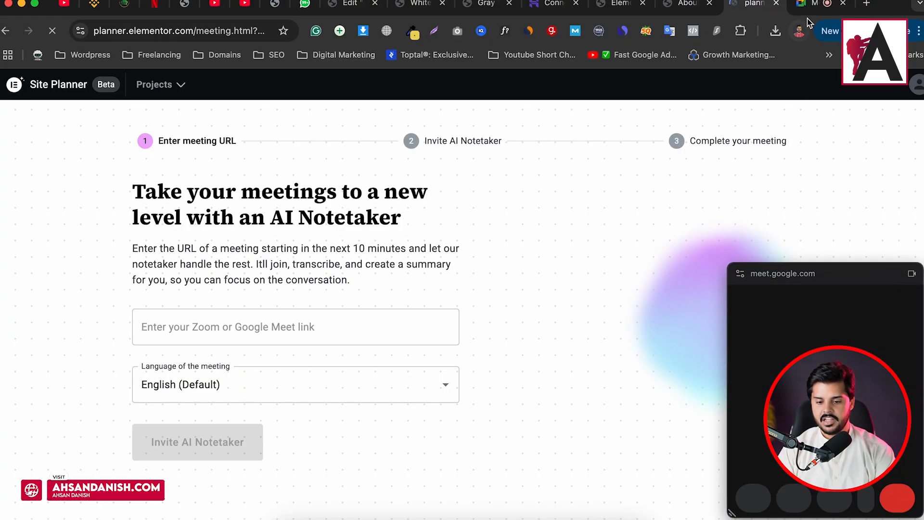
pyautogui.click(803, 4)
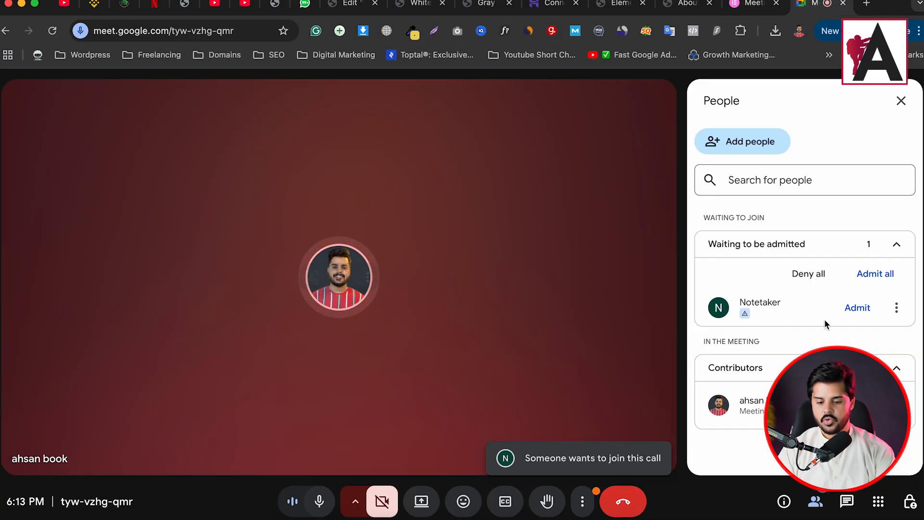
pyautogui.click(850, 312)
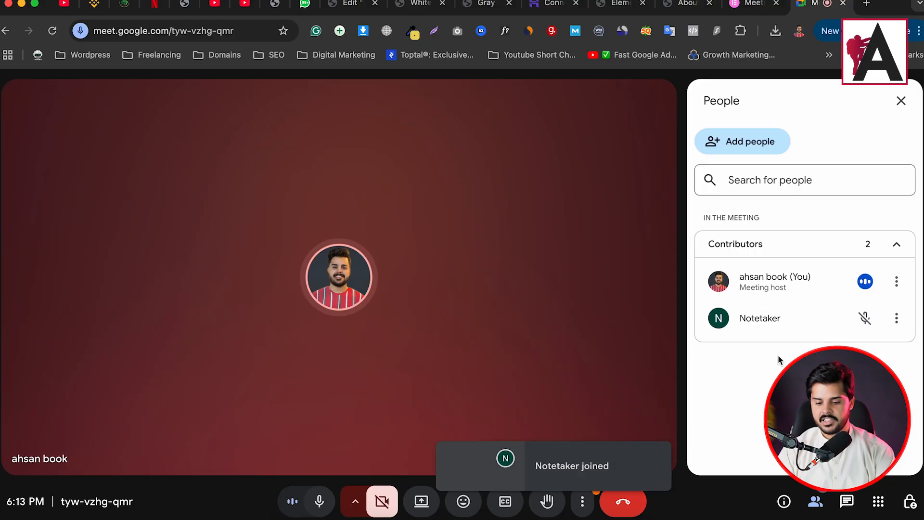
# Step: Check the Notetaker's status and meeting details in Site Planner, moving the floating meeting window aside, and review the Google Meet participant list
pyautogui.click(749, 4)
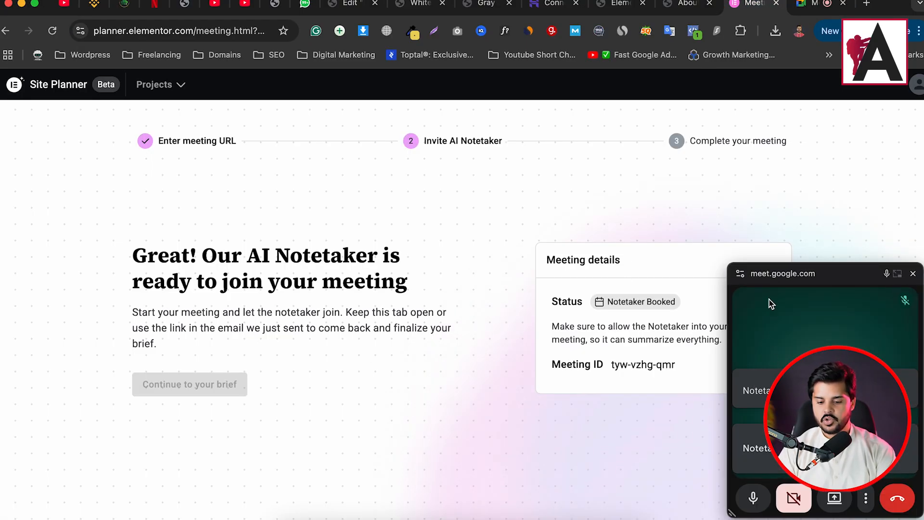
pyautogui.moveTo(811, 275); pyautogui.dragTo(463, 181)
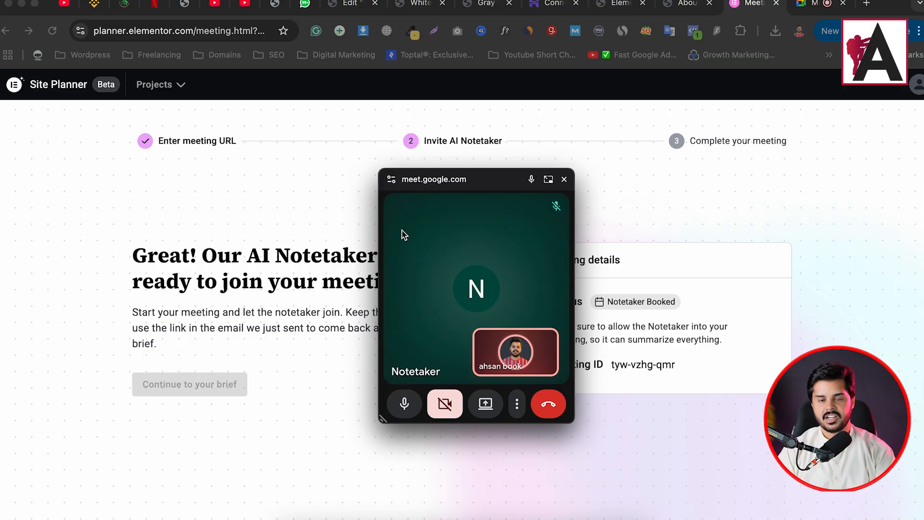
pyautogui.moveTo(465, 176); pyautogui.dragTo(668, 206)
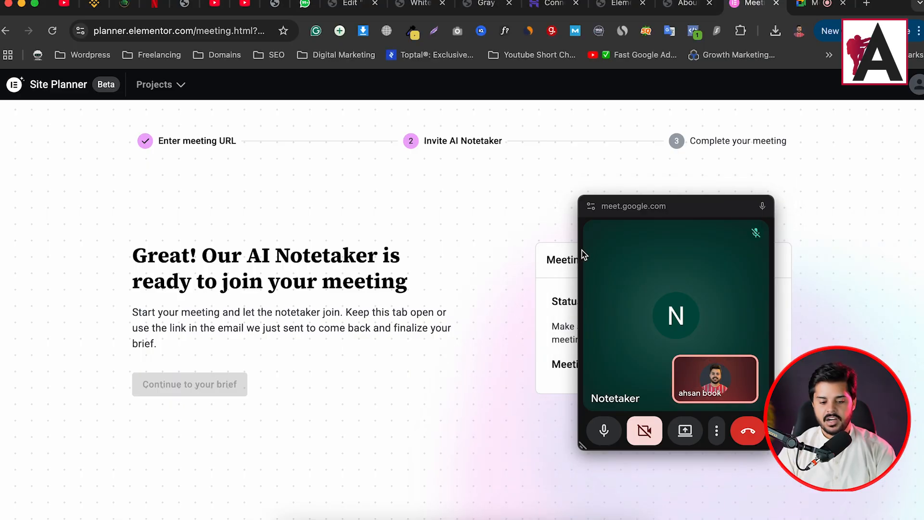
pyautogui.click(813, 4)
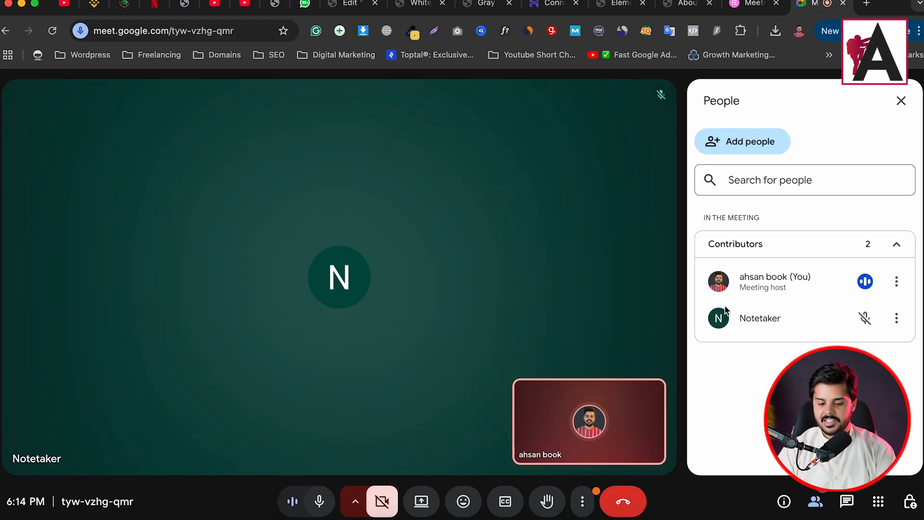
pyautogui.click(745, 5)
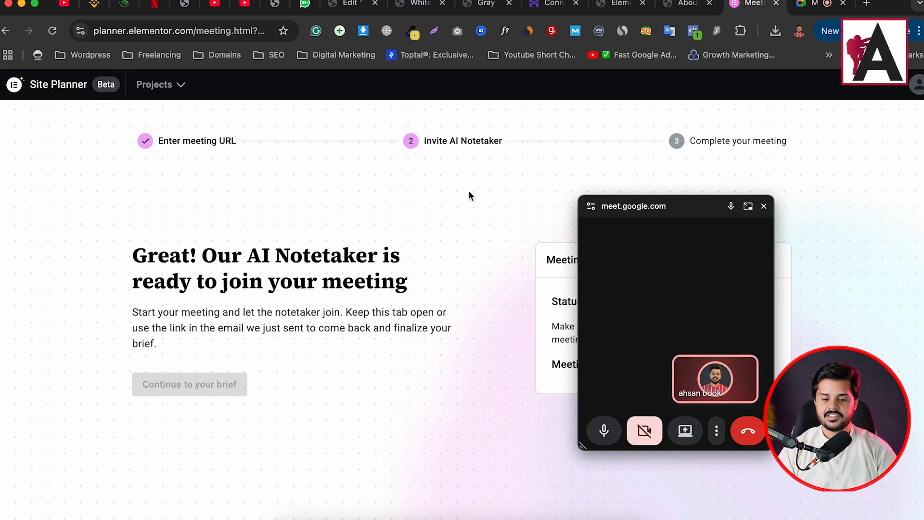